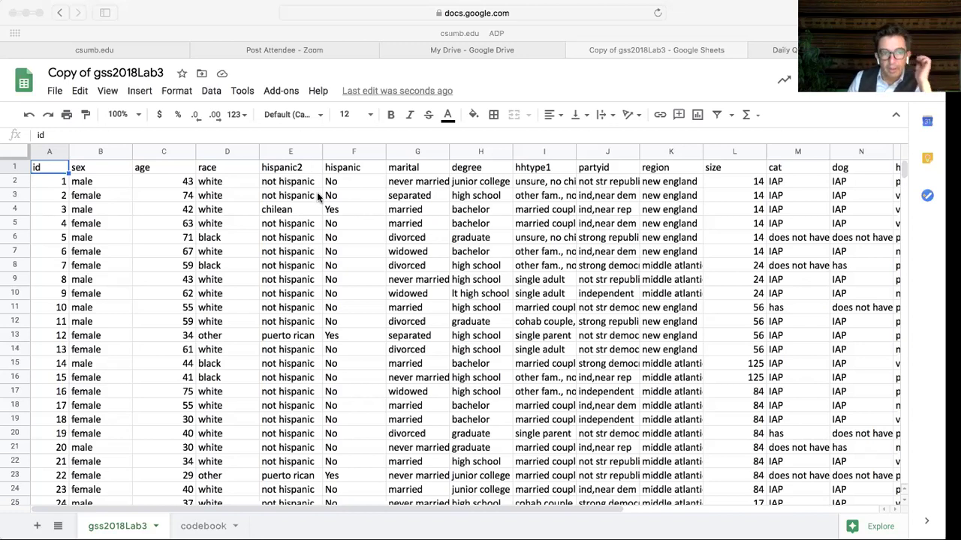
Look over the survey dataset's columns, including satfin, spanking and hispanic2, and return to the id header.
{"action": "left_click_drag", "start_coordinate": [245, 508], "coordinate": [480, 512]}
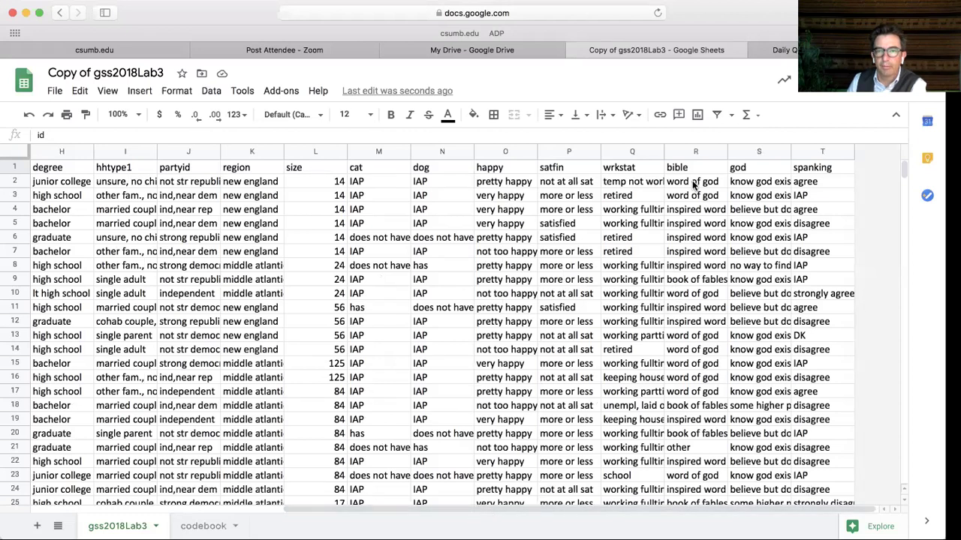
{"action": "left_click", "coordinate": [741, 170]}
{"action": "left_click", "coordinate": [571, 171]}
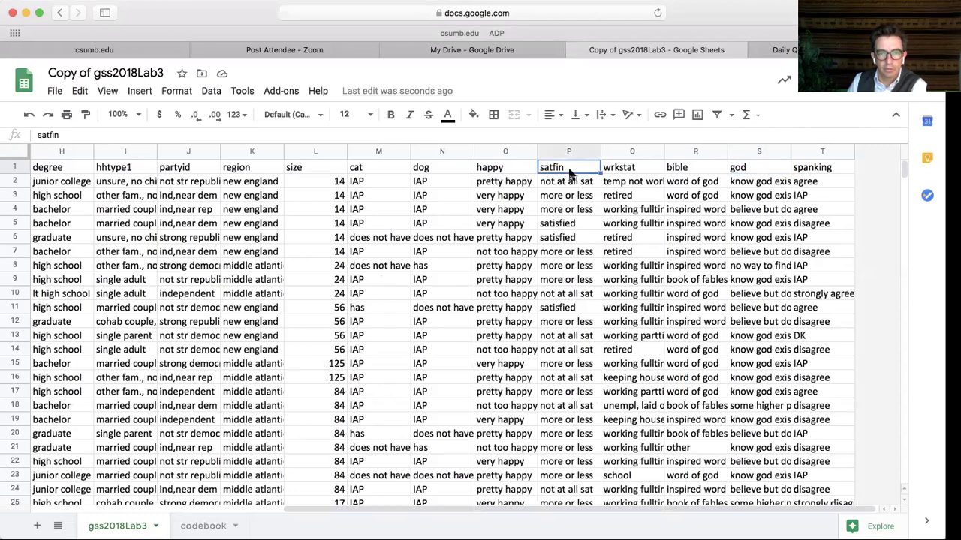
{"action": "left_click", "coordinate": [822, 172]}
{"action": "left_click", "coordinate": [812, 183]}
{"action": "left_click", "coordinate": [816, 170]}
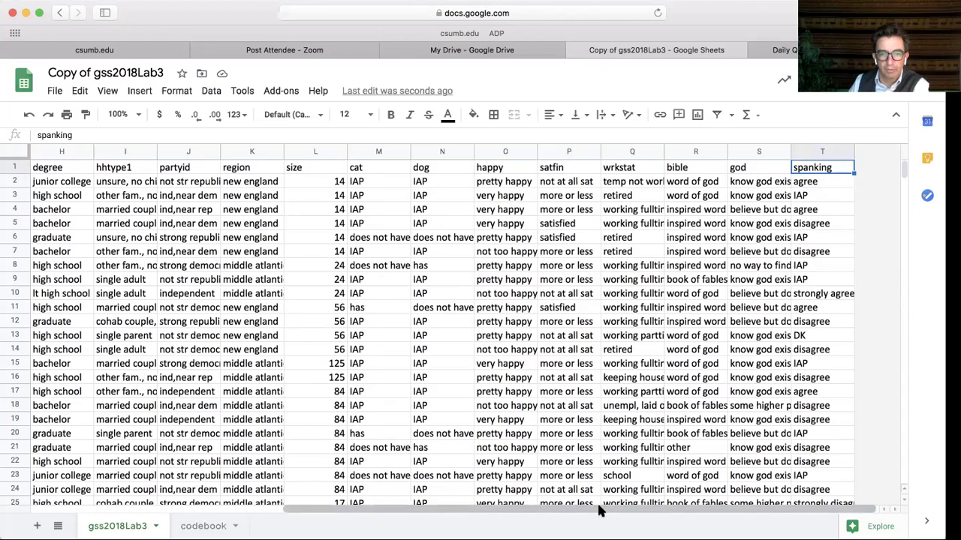
{"action": "left_click_drag", "start_coordinate": [600, 511], "coordinate": [338, 514]}
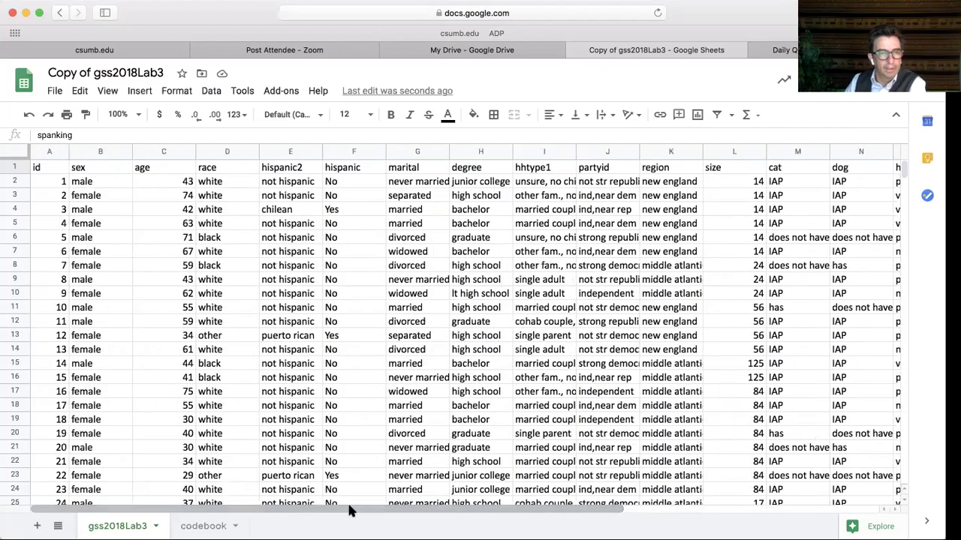
{"action": "left_click", "coordinate": [277, 211]}
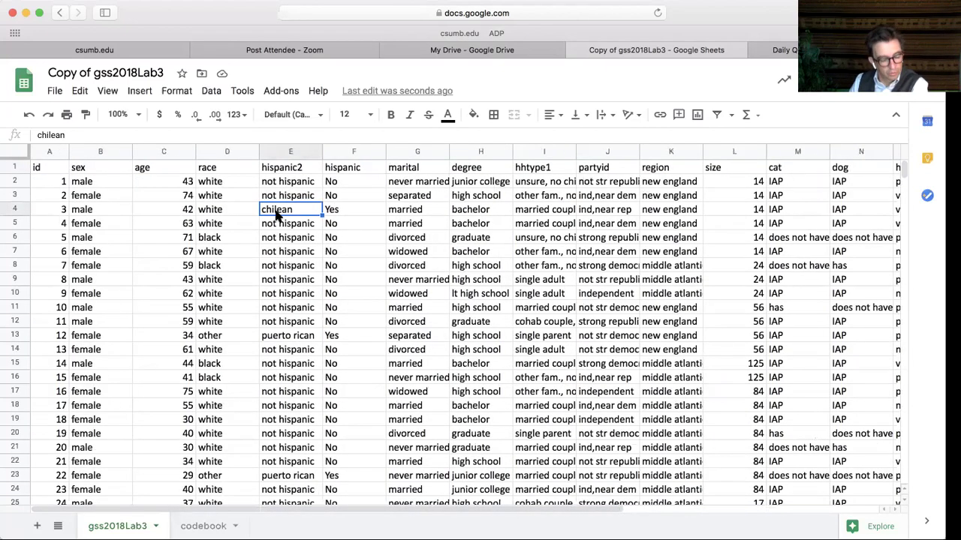
{"action": "left_click", "coordinate": [48, 170]}
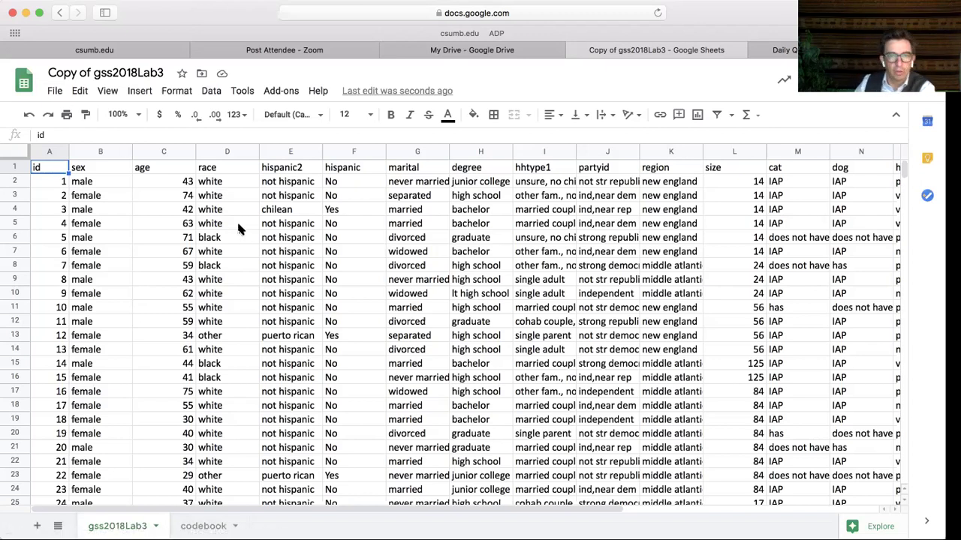
Create a pivot table on a new sheet from the entire gss2018Lab3 data sheet.
{"action": "left_click", "coordinate": [20, 154]}
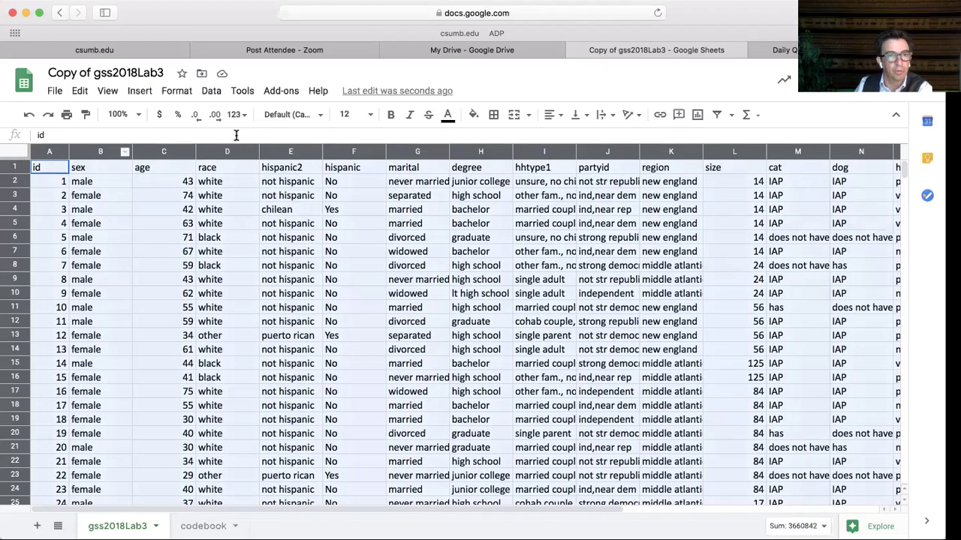
{"action": "left_click", "coordinate": [213, 92]}
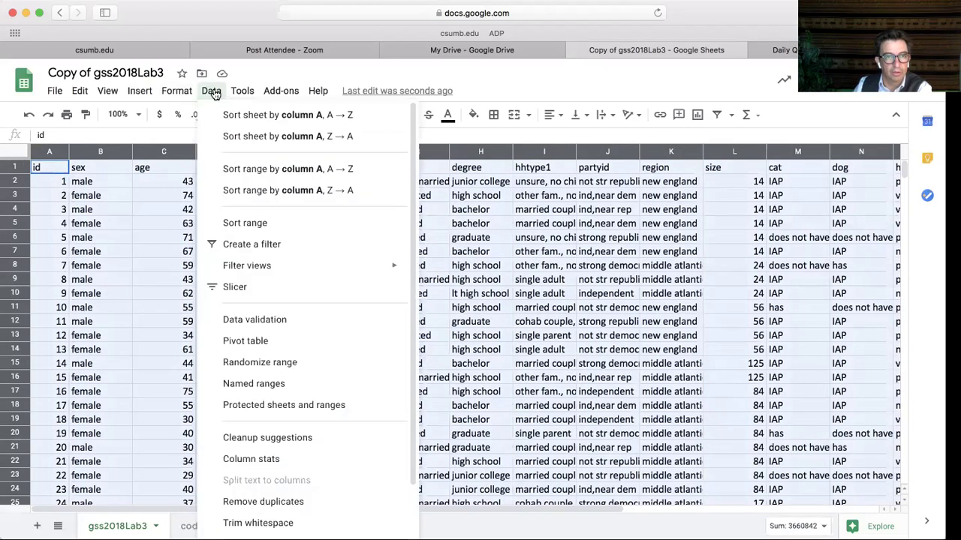
{"action": "left_click", "coordinate": [259, 343]}
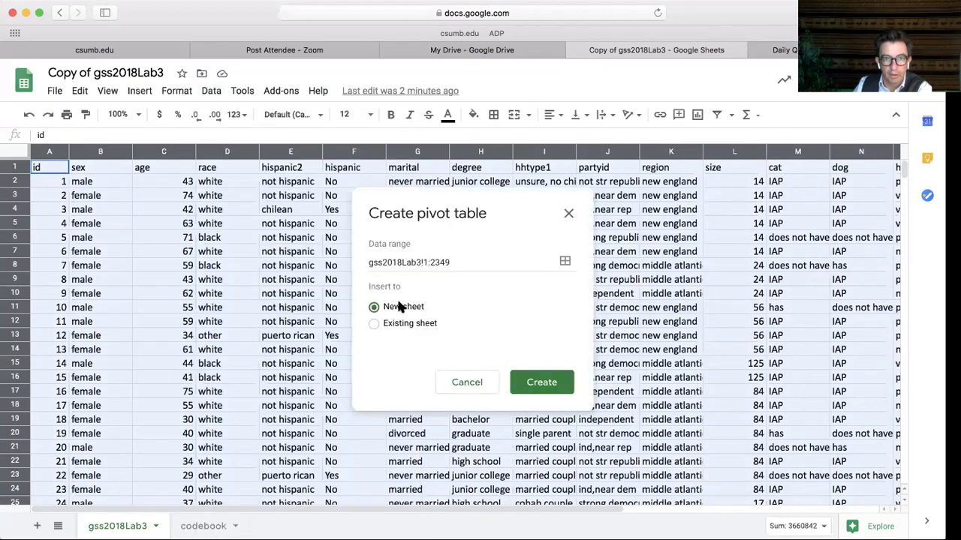
{"action": "left_click", "coordinate": [541, 383]}
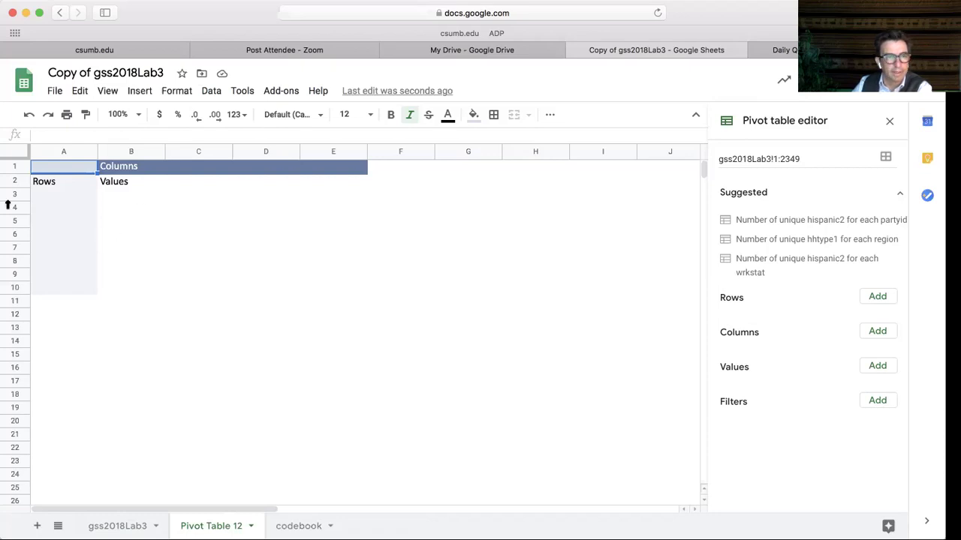
Add spanking to the pivot table both as the row field and as the counted value.
{"action": "left_click", "coordinate": [878, 297]}
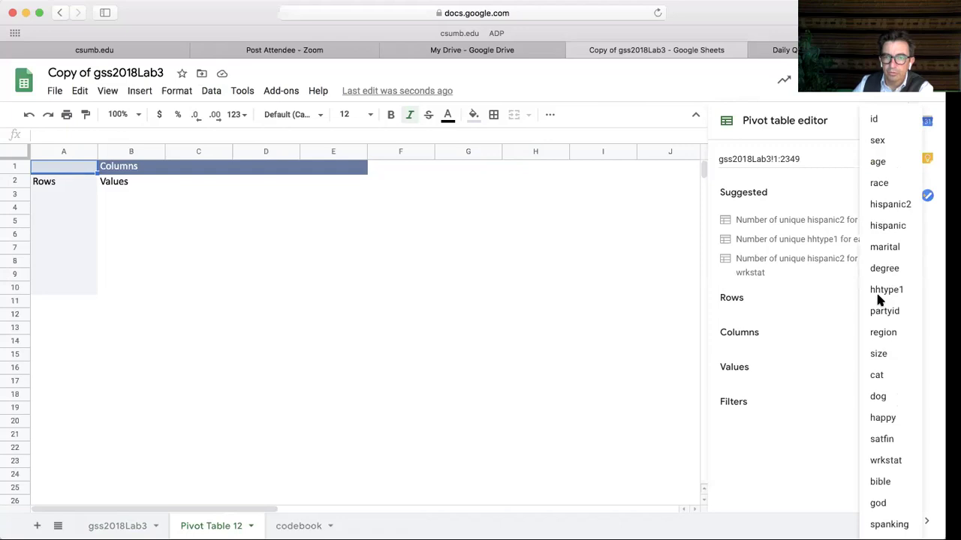
{"action": "left_click", "coordinate": [889, 524]}
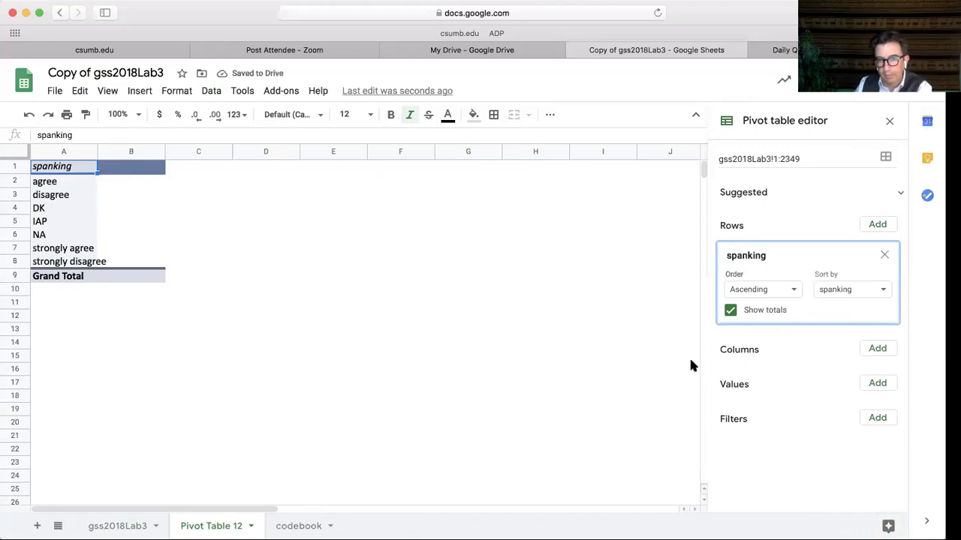
{"action": "left_click", "coordinate": [882, 384]}
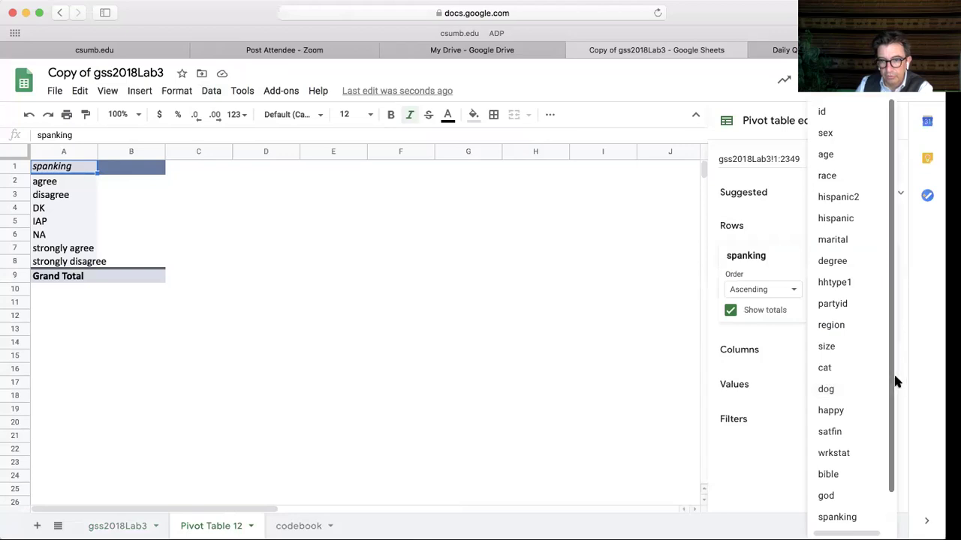
{"action": "scroll", "coordinate": [893, 383], "scroll_direction": "down", "scroll_amount": 1}
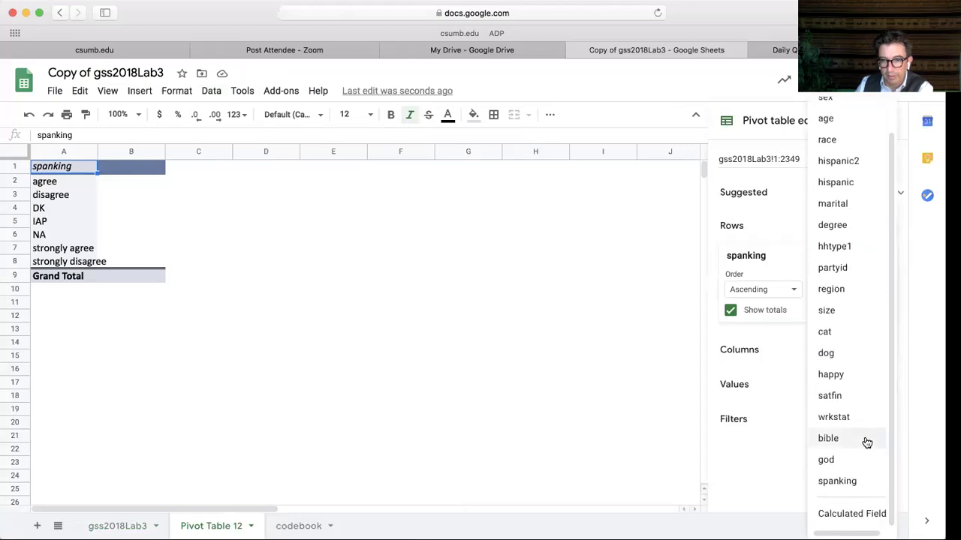
{"action": "left_click", "coordinate": [861, 480]}
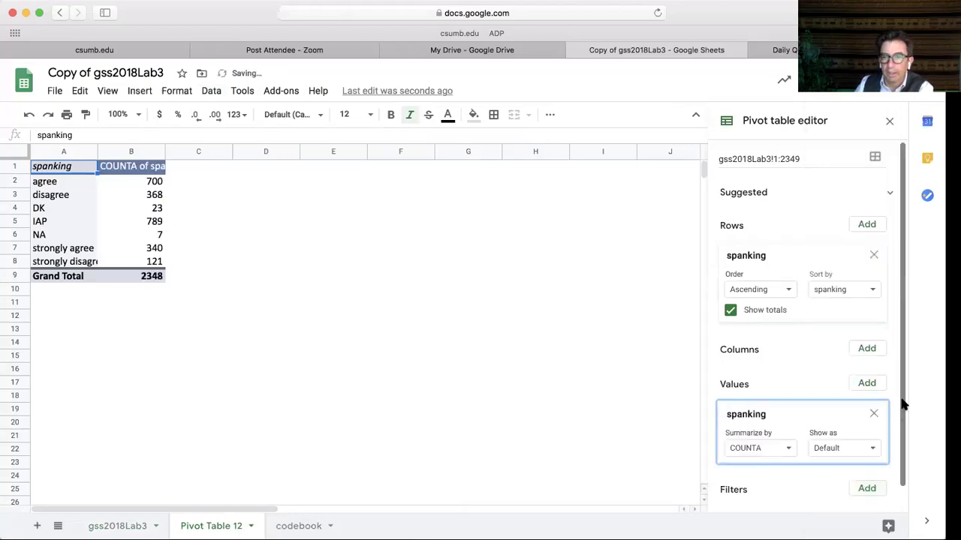
{"action": "scroll", "coordinate": [897, 432], "scroll_direction": "down", "scroll_amount": 1}
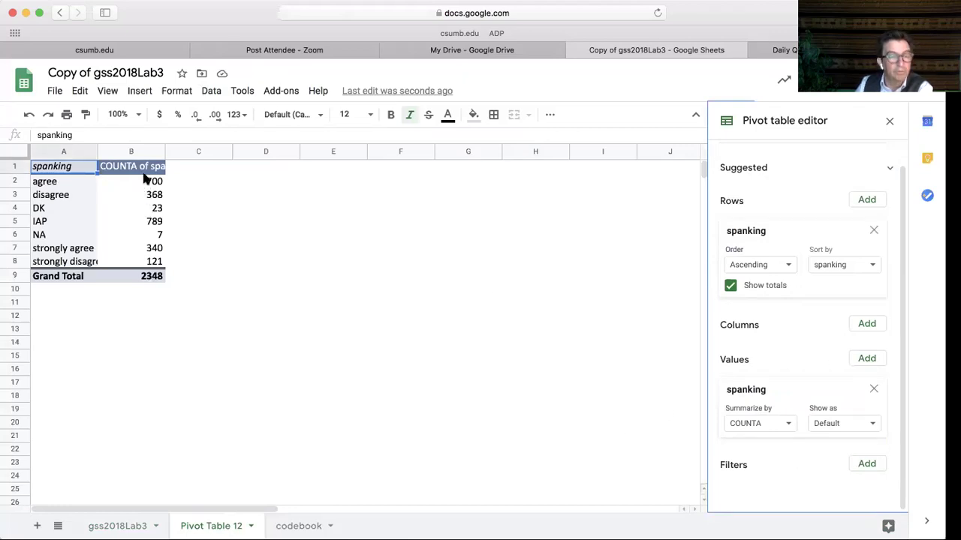
Examine the DK, IAP and NA response rows and their counts in the pivot table.
{"action": "left_click", "coordinate": [40, 211]}
{"action": "left_click", "coordinate": [45, 223]}
{"action": "left_click", "coordinate": [48, 236]}
{"action": "left_click", "coordinate": [47, 221]}
{"action": "left_click", "coordinate": [45, 204]}
{"action": "left_click", "coordinate": [47, 218]}
{"action": "left_click", "coordinate": [51, 234]}
{"action": "left_click_drag", "start_coordinate": [49, 217], "coordinate": [132, 223]}
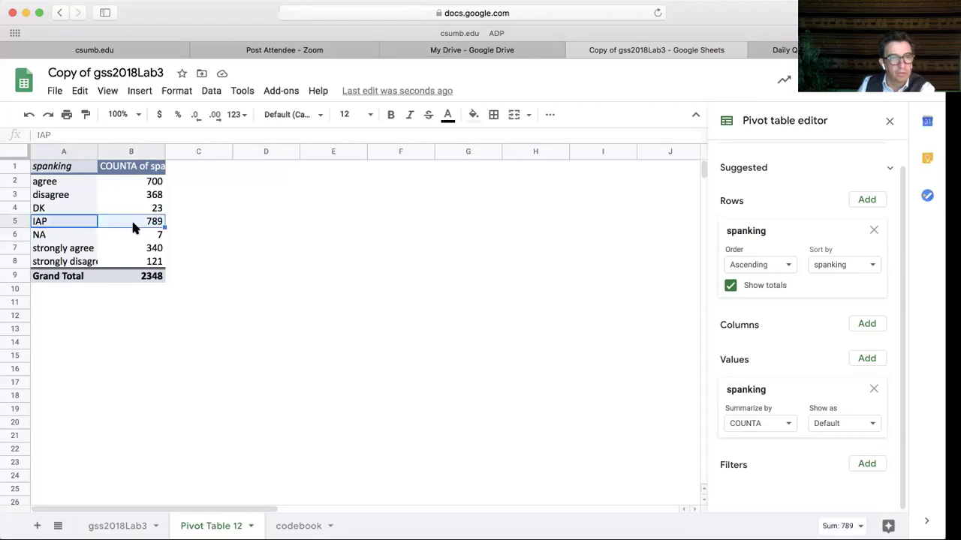
{"action": "left_click_drag", "start_coordinate": [56, 211], "coordinate": [125, 208]}
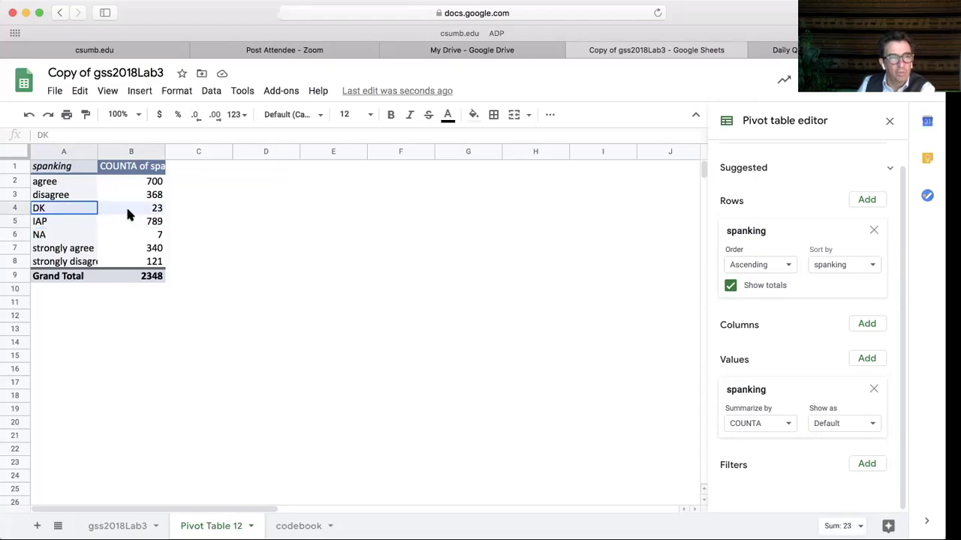
{"action": "left_click", "coordinate": [139, 233]}
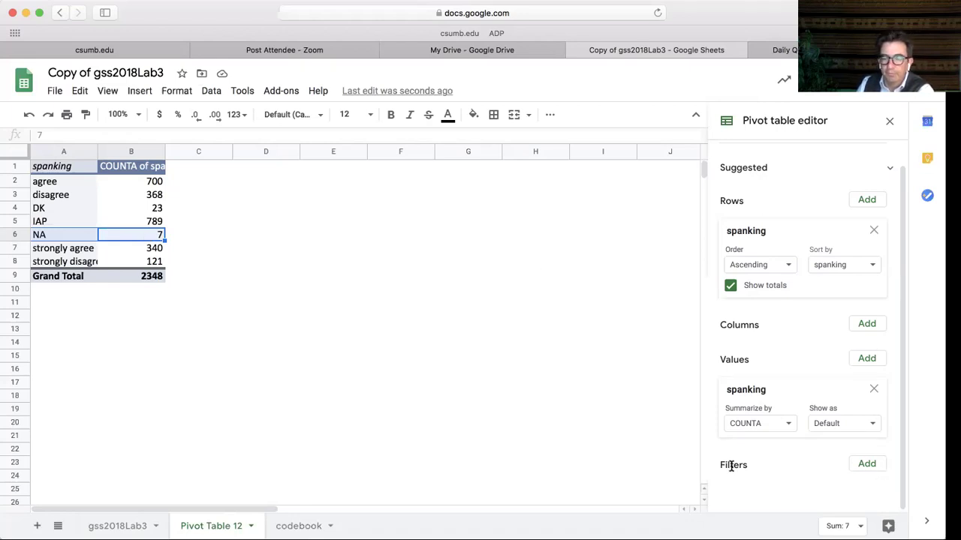
Filter the pivot table by spanking to exclude the DK, IAP and NA responses.
{"action": "left_click", "coordinate": [867, 464]}
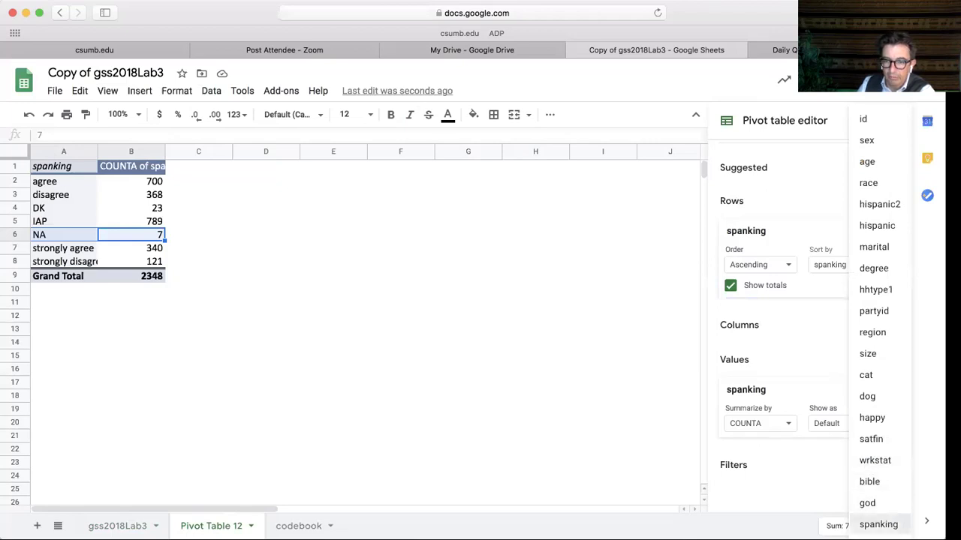
{"action": "left_click", "coordinate": [903, 525]}
{"action": "left_click_drag", "start_coordinate": [902, 450], "coordinate": [906, 504]}
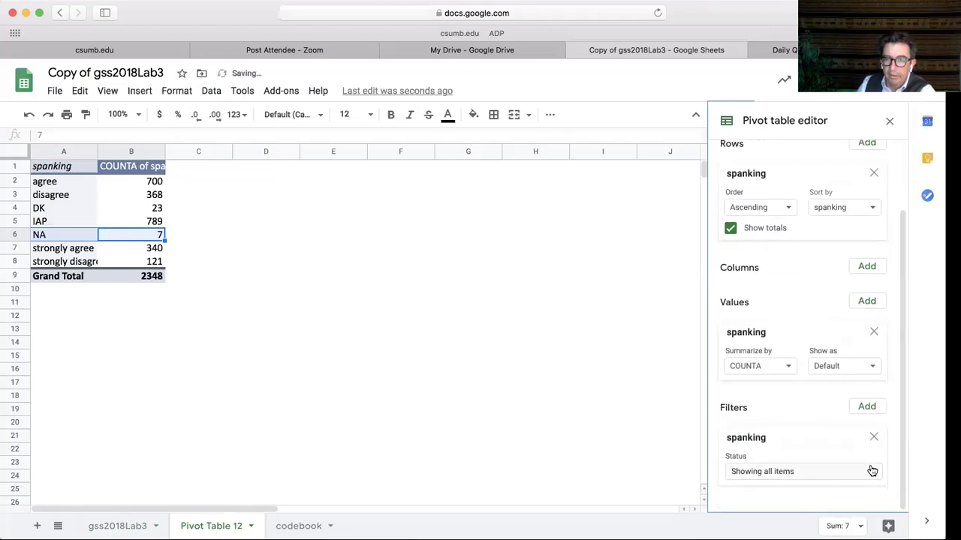
{"action": "left_click", "coordinate": [873, 474]}
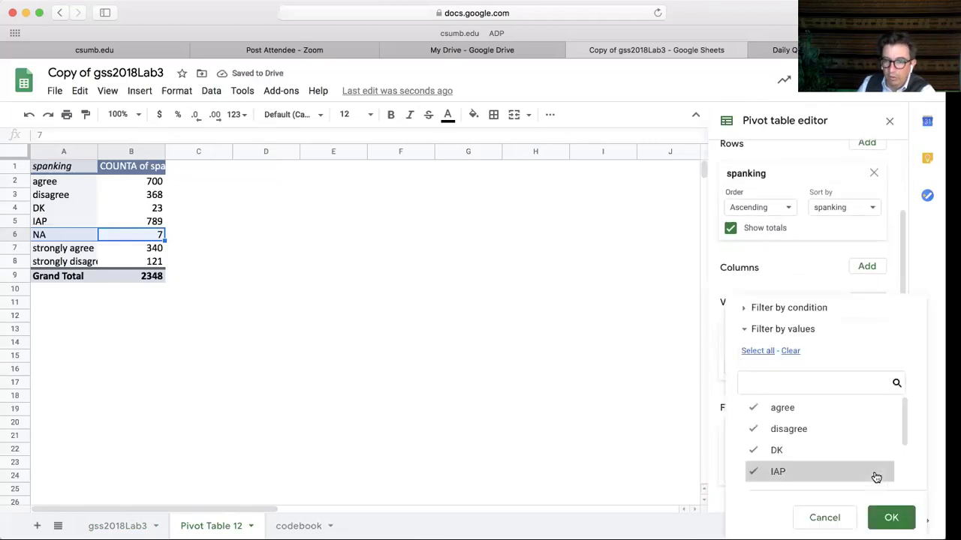
{"action": "left_click", "coordinate": [750, 472]}
{"action": "left_click", "coordinate": [751, 450]}
{"action": "left_click_drag", "start_coordinate": [903, 427], "coordinate": [905, 441]}
{"action": "scroll", "coordinate": [766, 463], "scroll_direction": "down", "scroll_amount": 1}
{"action": "left_click", "coordinate": [752, 463]}
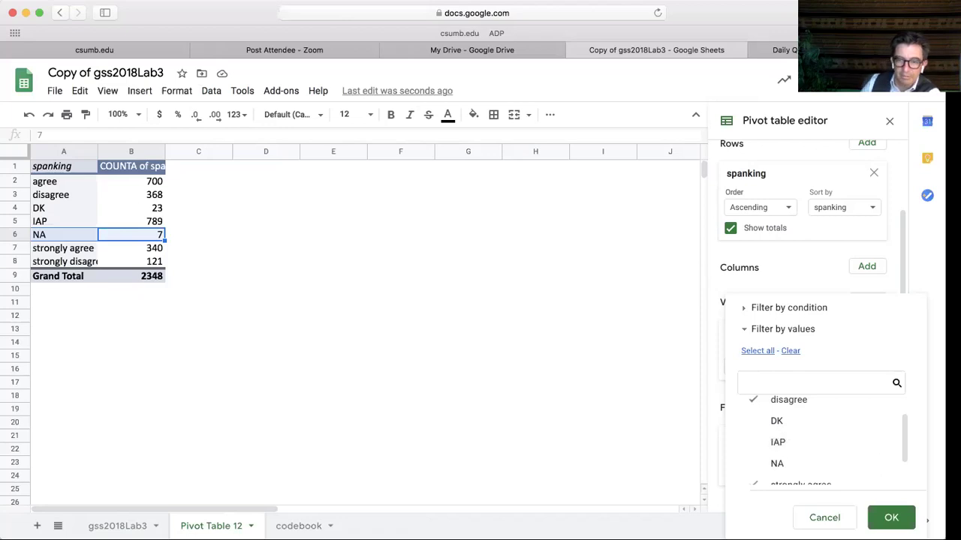
{"action": "left_click", "coordinate": [890, 517]}
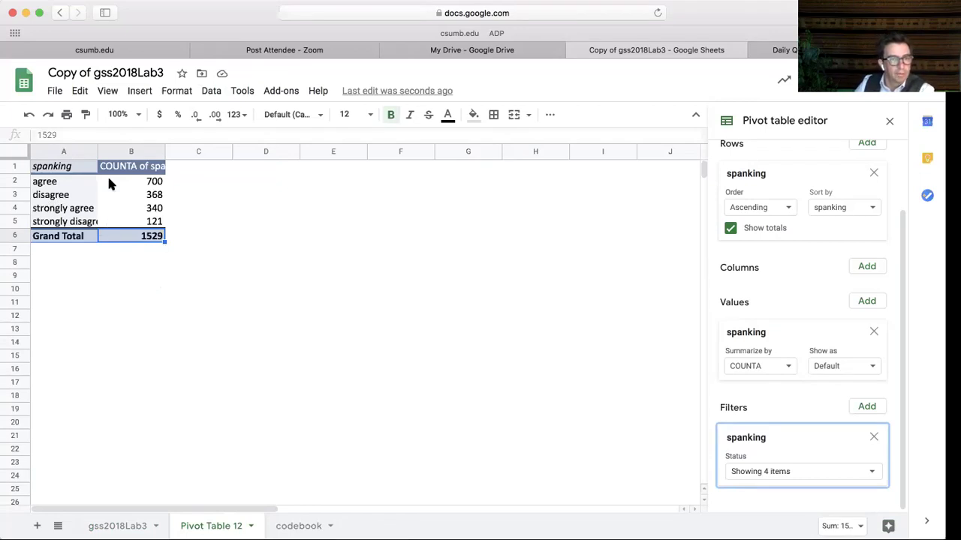
Widen column A to fit the response labels, and check the strongly agree count and the grand total.
{"action": "left_click_drag", "start_coordinate": [96, 154], "coordinate": [117, 154]}
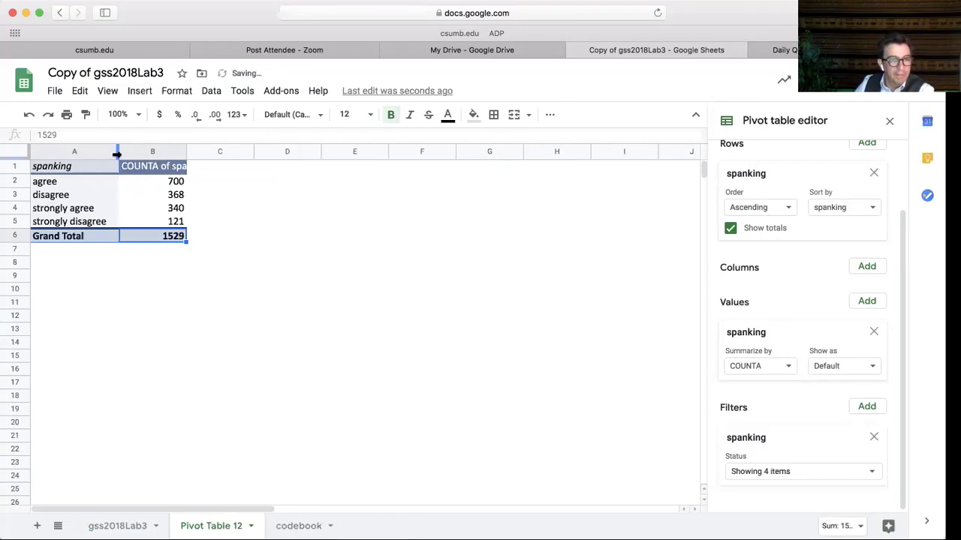
{"action": "left_click", "coordinate": [167, 210]}
{"action": "left_click_drag", "start_coordinate": [90, 210], "coordinate": [128, 212]}
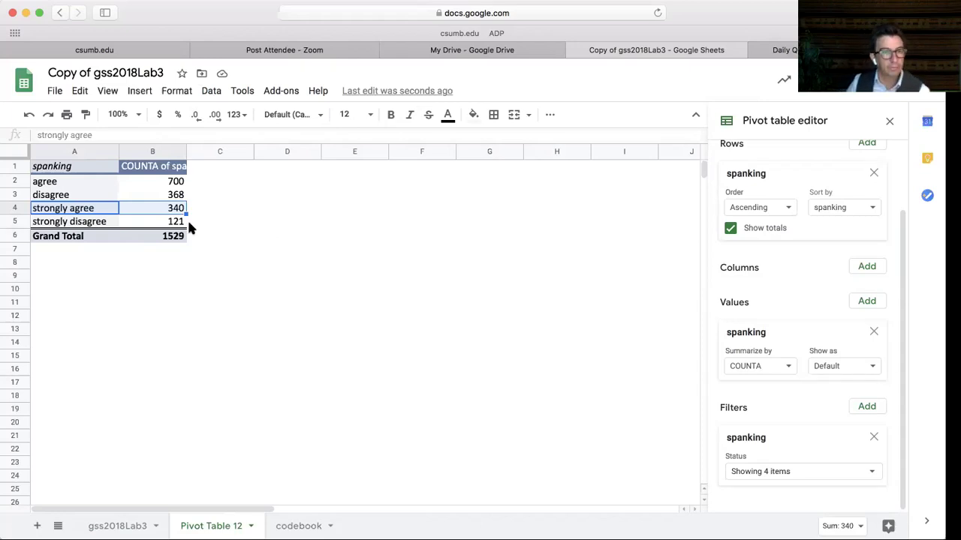
{"action": "left_click", "coordinate": [169, 237]}
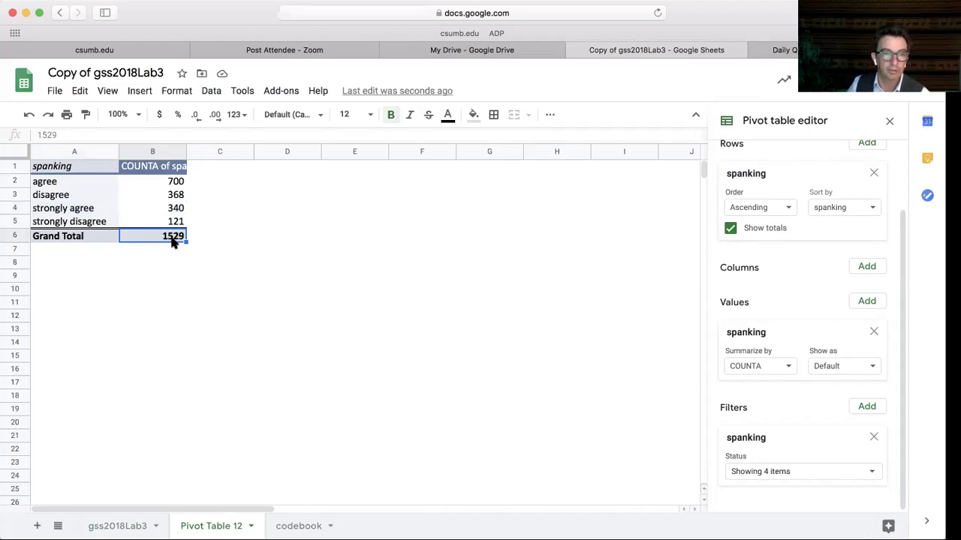
Enter the label n= in cell D17 and the sample size 1529 in E17.
{"action": "left_click", "coordinate": [261, 384]}
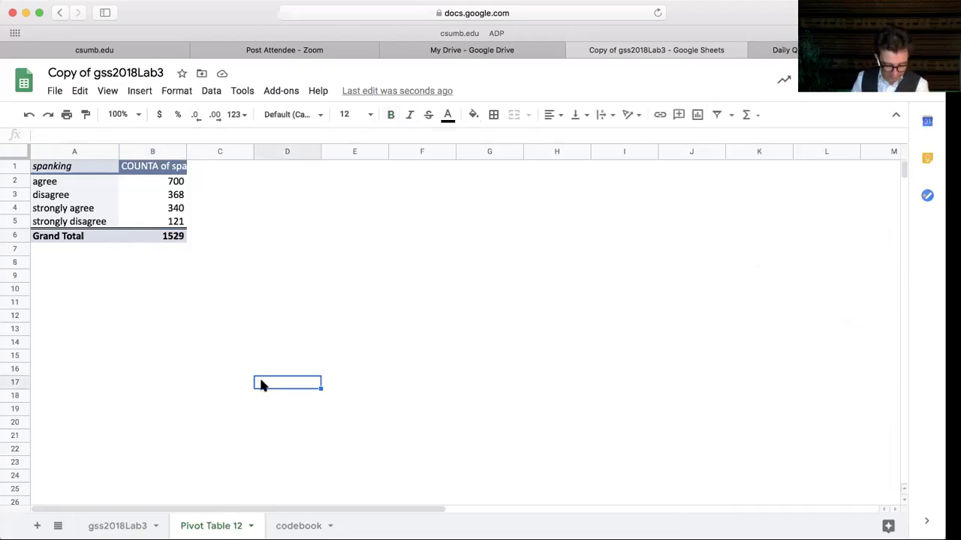
{"action": "type", "text": "n"}
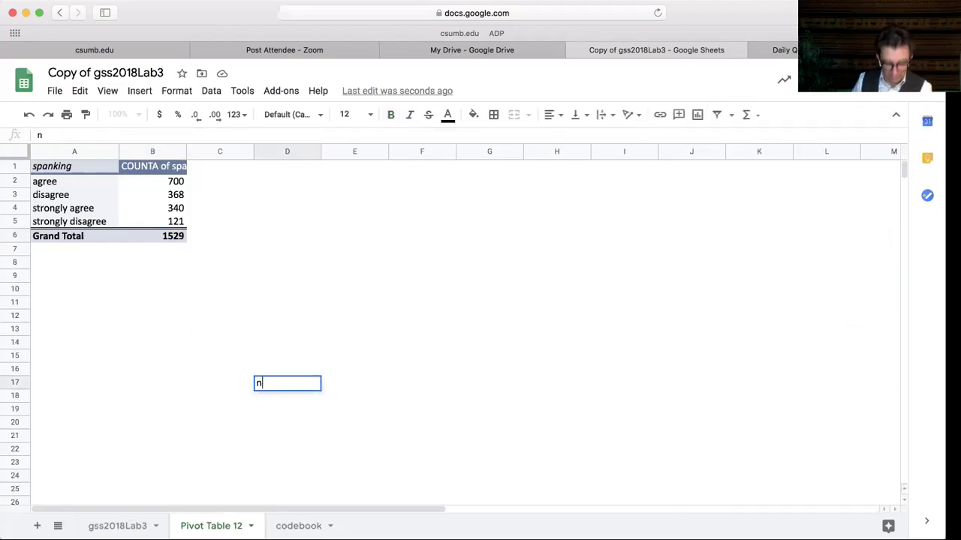
{"action": "type", "text": "="}
{"action": "key", "text": "Tab"}
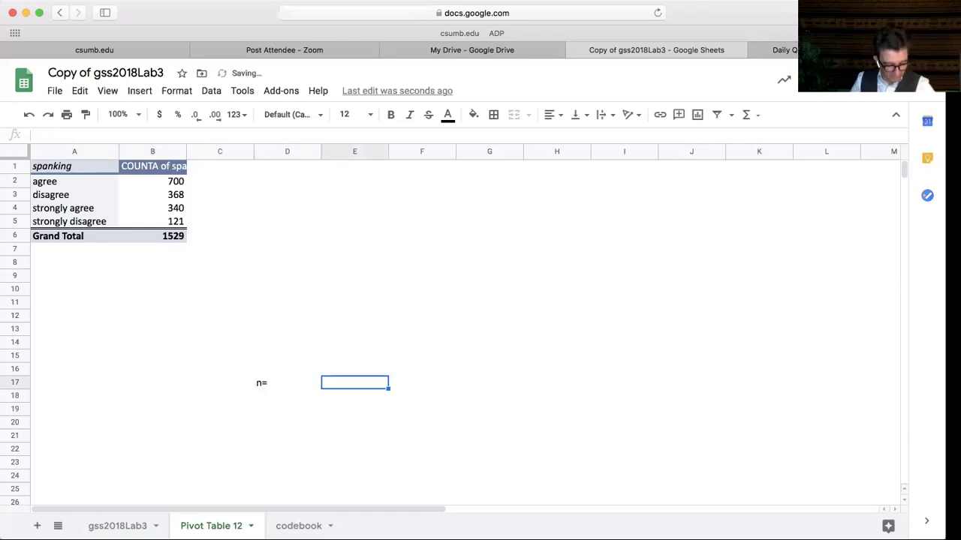
{"action": "type", "text": "15"}
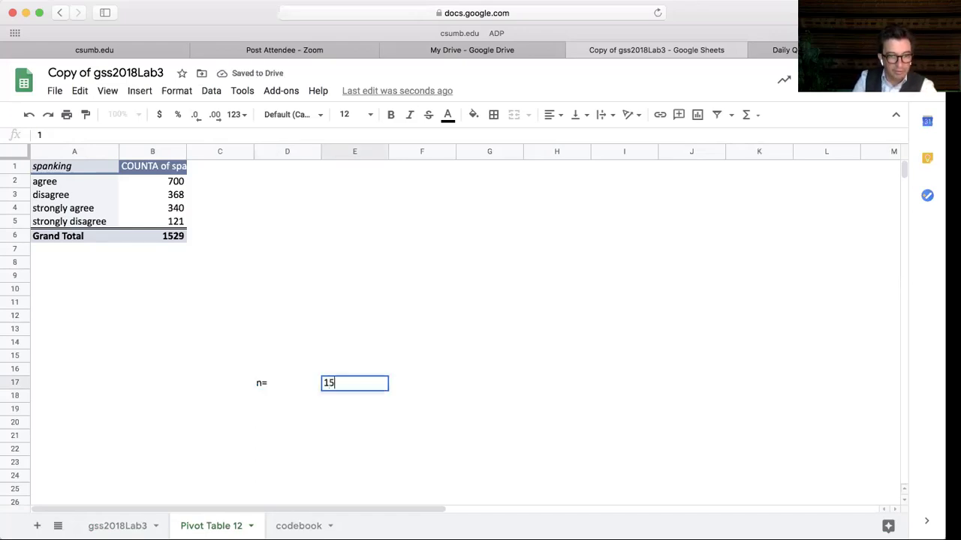
{"action": "type", "text": "29"}
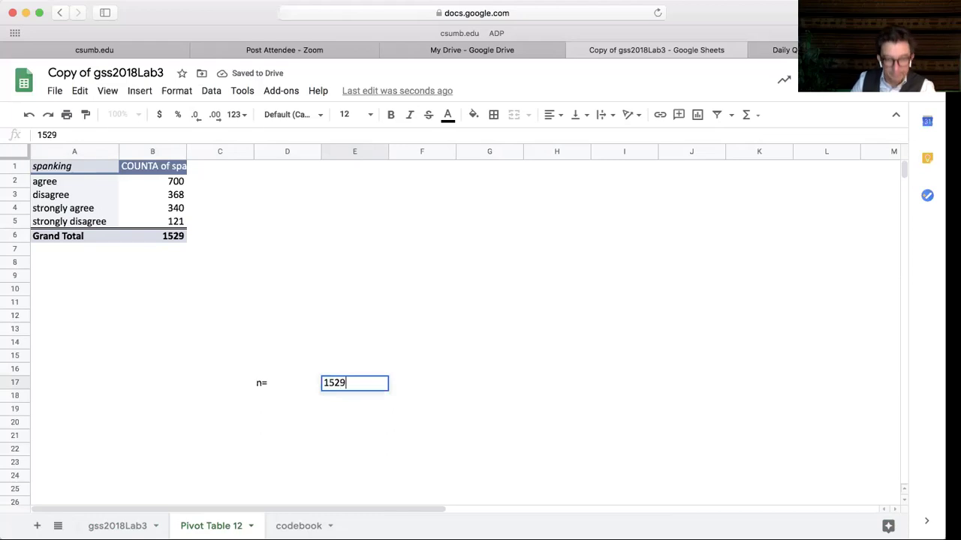
{"action": "key", "text": "Return"}
{"action": "key", "text": "Up"}
{"action": "left_click", "coordinate": [354, 368]}
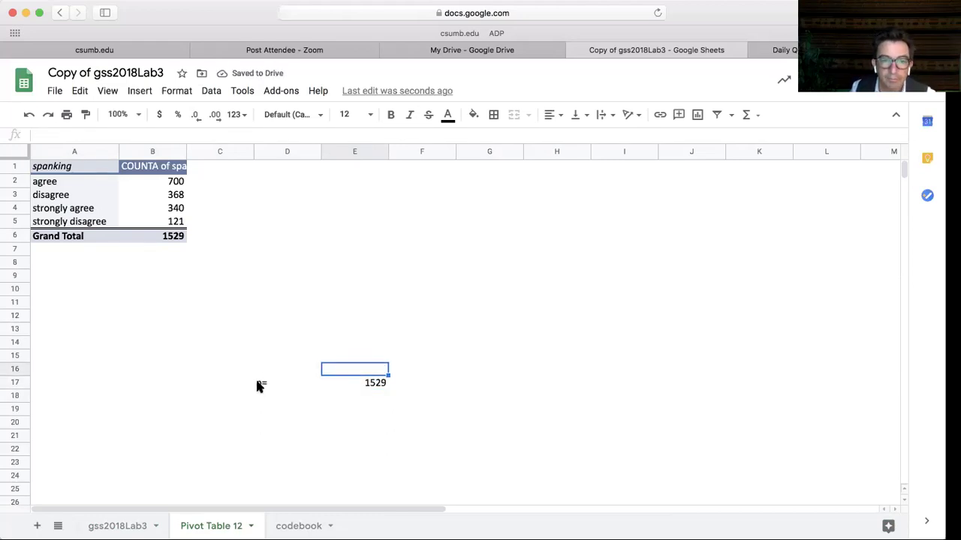
Enter the label p= in cell D16, directly above the n= label.
{"action": "left_click", "coordinate": [256, 368]}
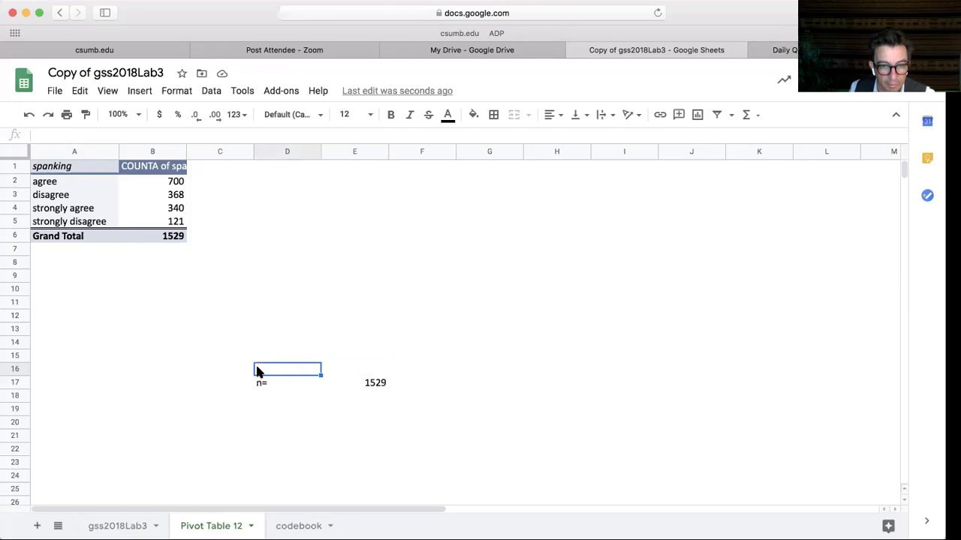
{"action": "type", "text": "p+"}
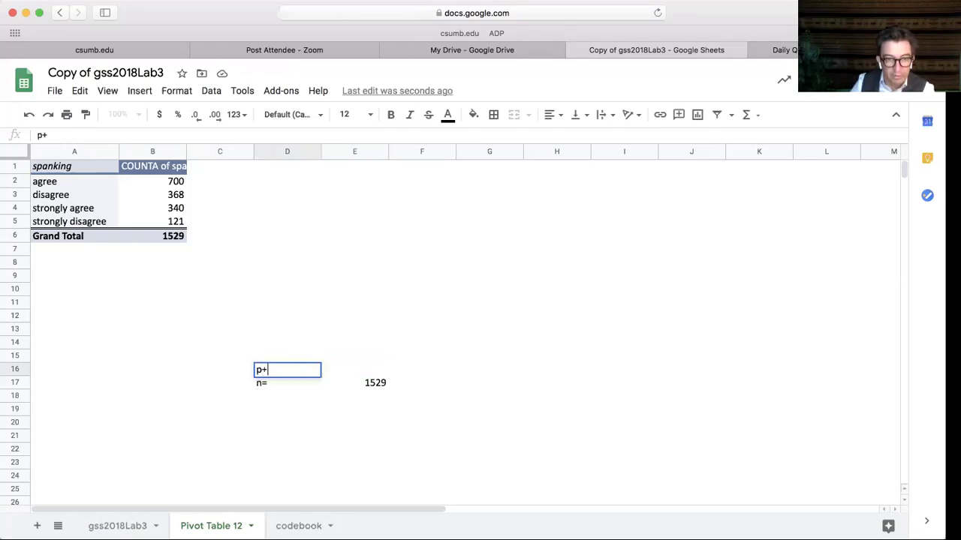
{"action": "key", "text": "BackSpace"}
{"action": "type", "text": "="}
{"action": "key", "text": "Return"}
{"action": "key", "text": "Return"}
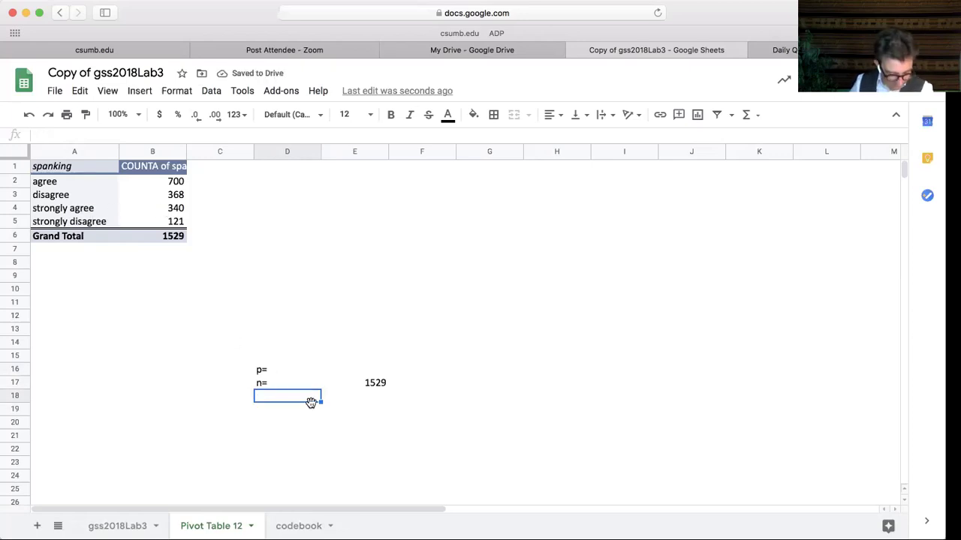
Enter the label Z= in cell D18 and the value 1.96 in E18.
{"action": "type", "text": "Z"}
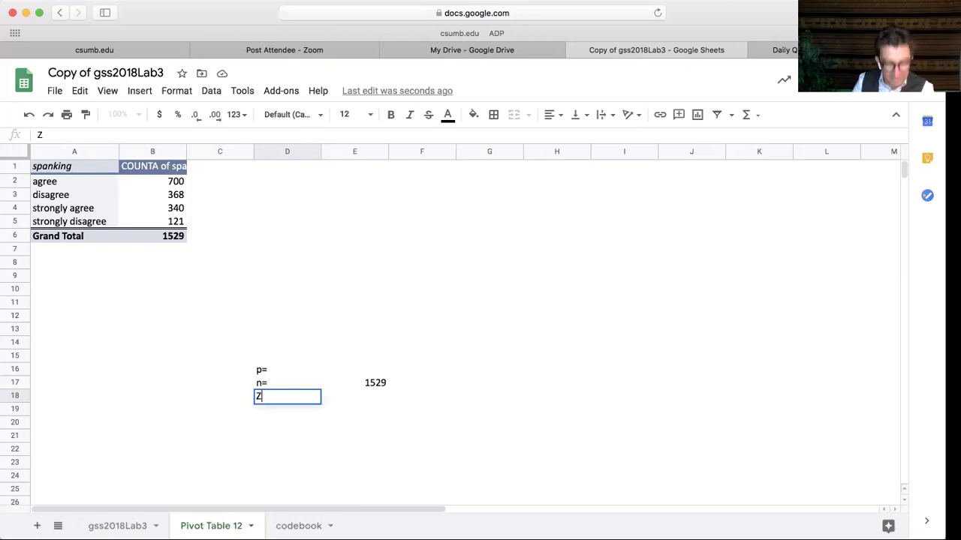
{"action": "type", "text": "="}
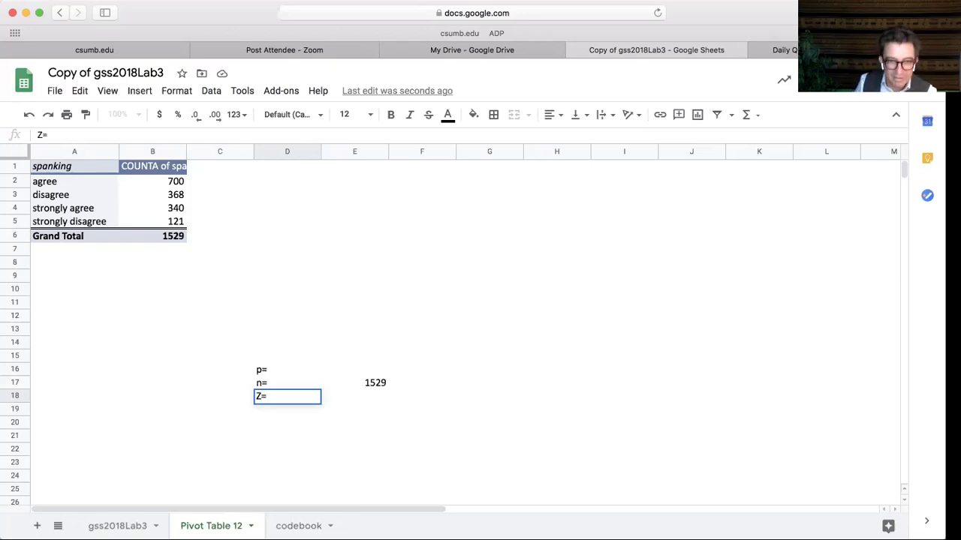
{"action": "key", "text": "Tab"}
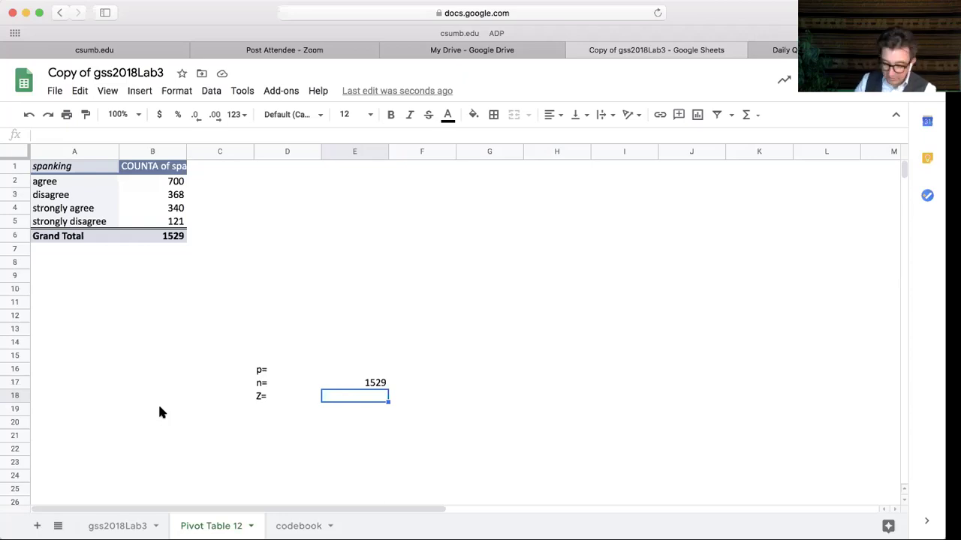
{"action": "type", "text": "1.96"}
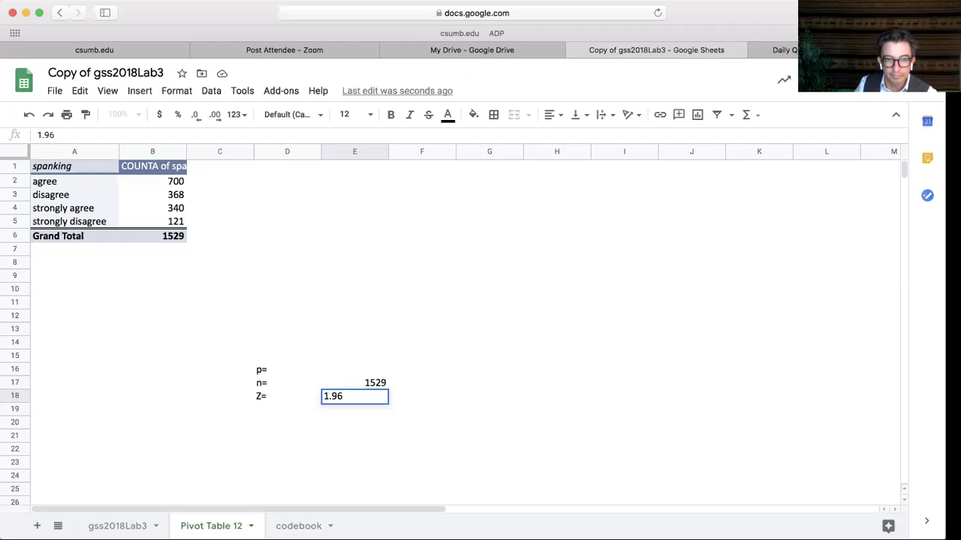
{"action": "key", "text": "Return"}
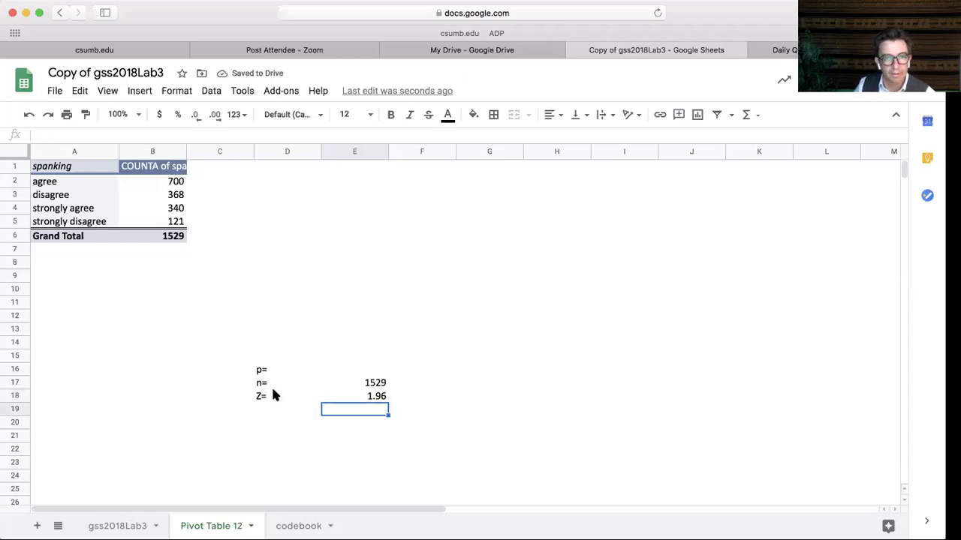
Show the pivot table's spanking values as % of column.
{"action": "left_click", "coordinate": [360, 371]}
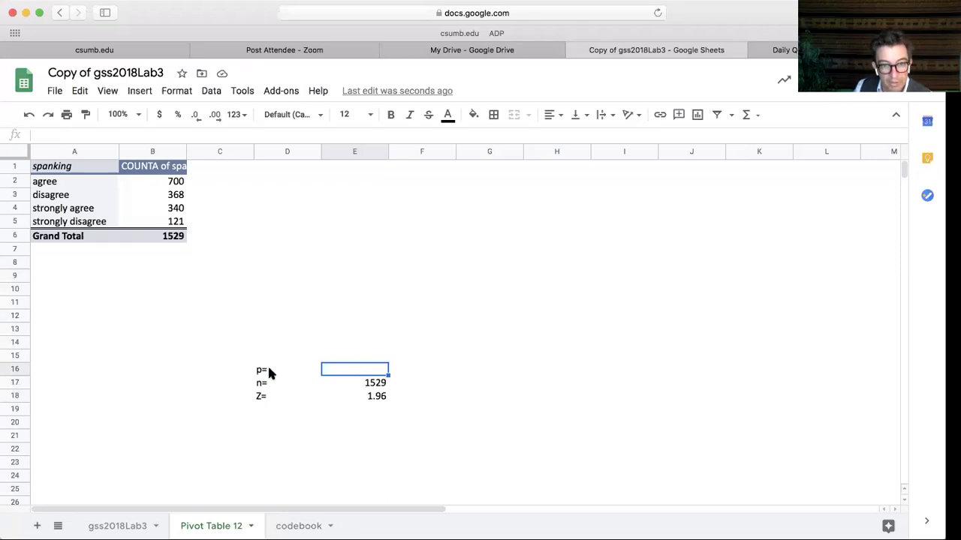
{"action": "left_click", "coordinate": [177, 213]}
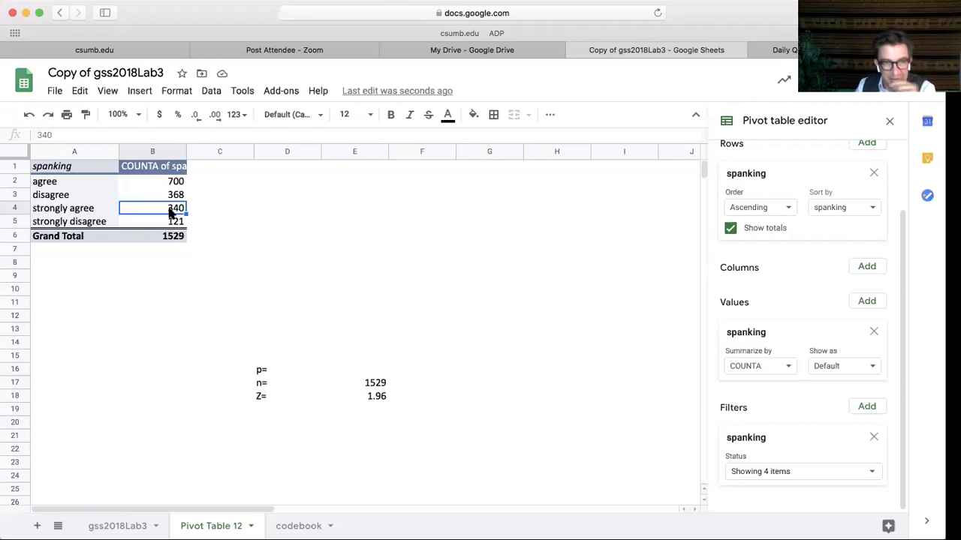
{"action": "left_click", "coordinate": [873, 368]}
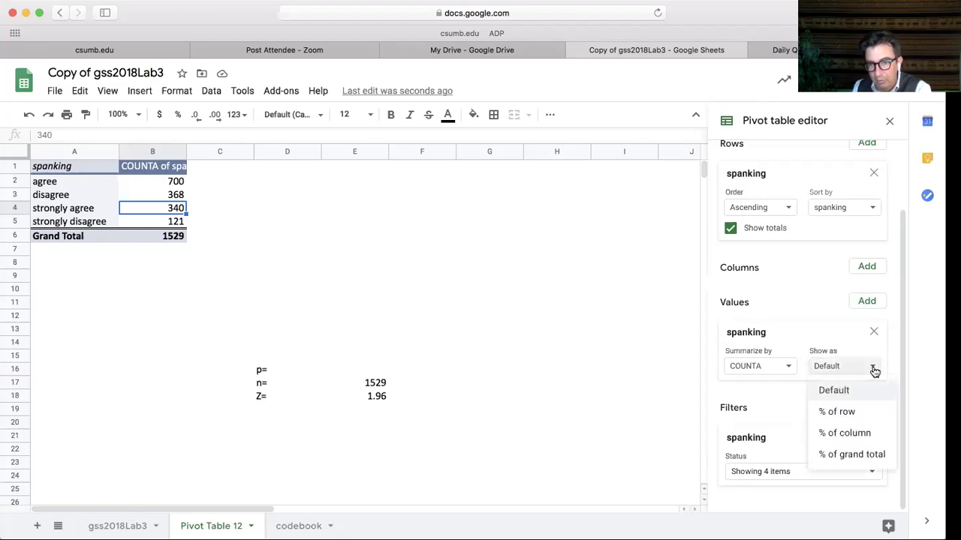
{"action": "left_click", "coordinate": [870, 434]}
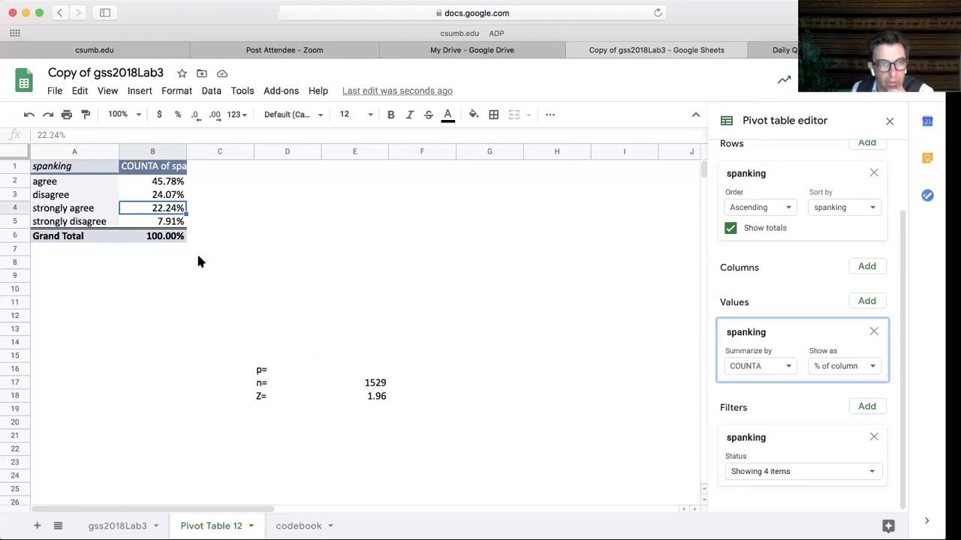
Enter the strongly agree proportion .22 in cell E16 beside the p= label.
{"action": "left_click", "coordinate": [372, 370]}
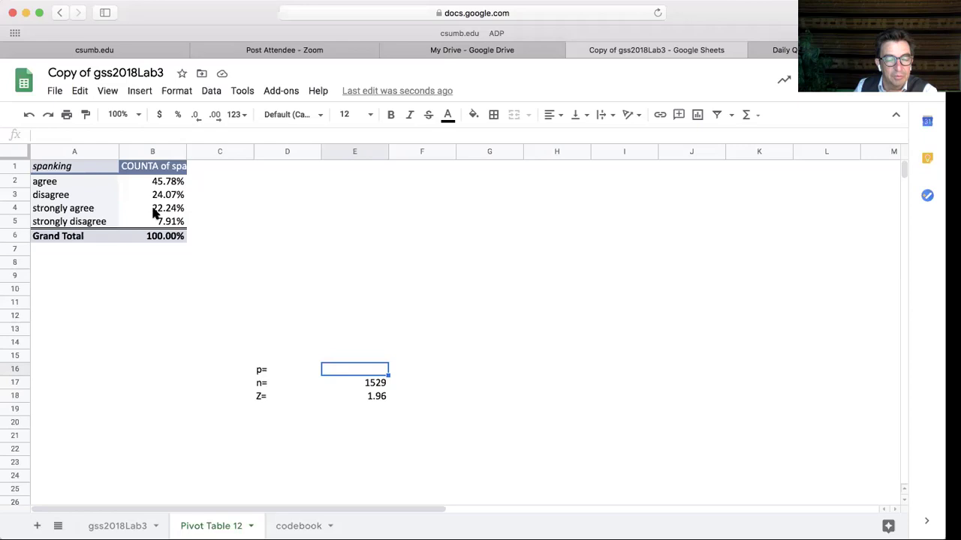
{"action": "double_click", "coordinate": [373, 372]}
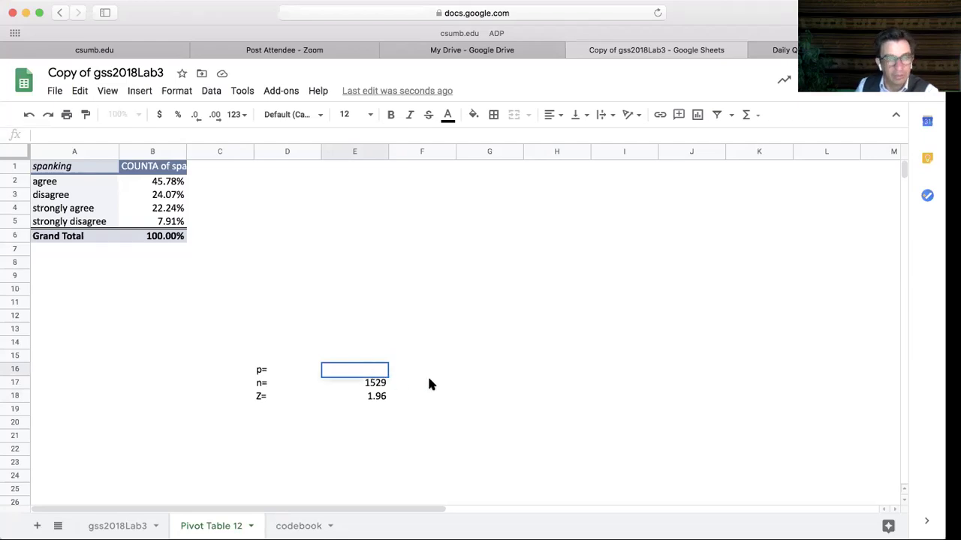
{"action": "type", "text": ".22"}
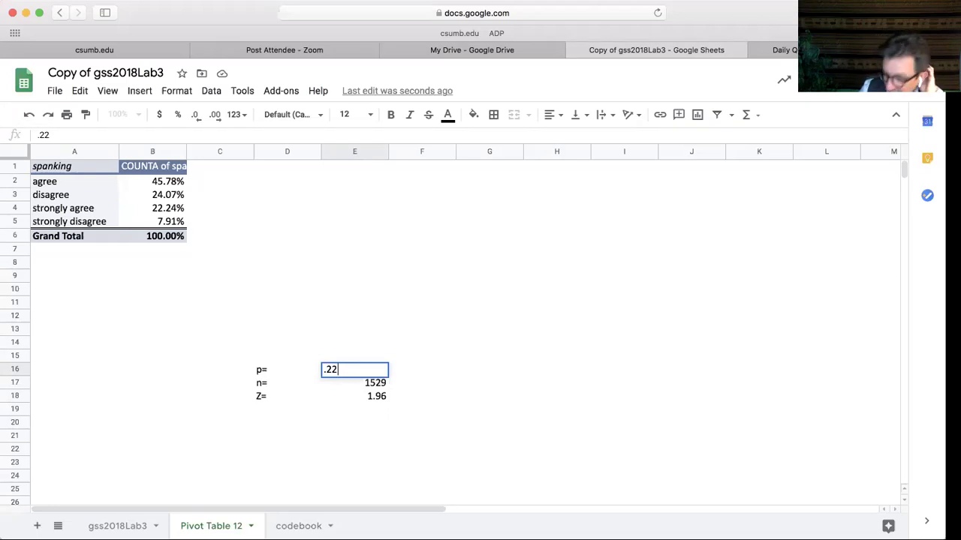
{"action": "key", "text": "Return"}
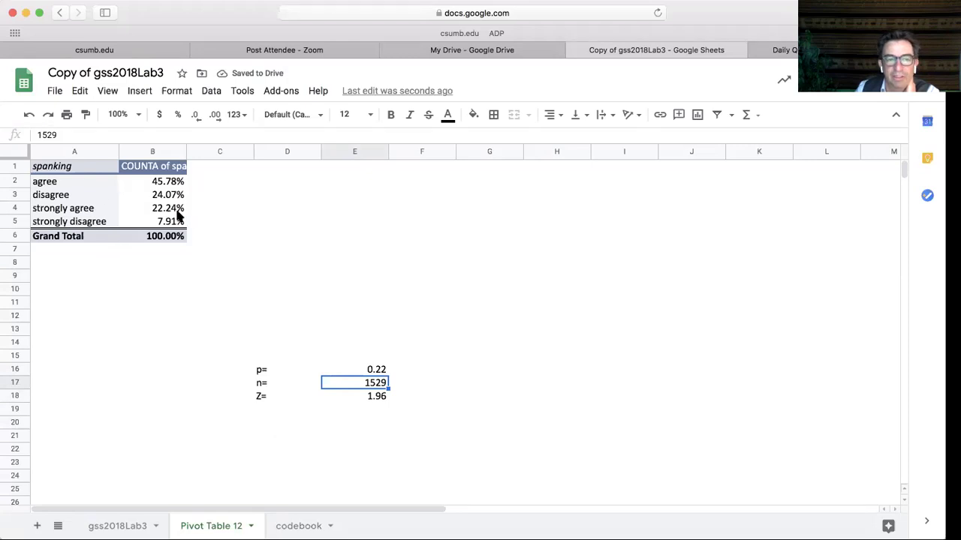
Change the Z label in cell D18 to Z (95%)=.
{"action": "left_click", "coordinate": [374, 371]}
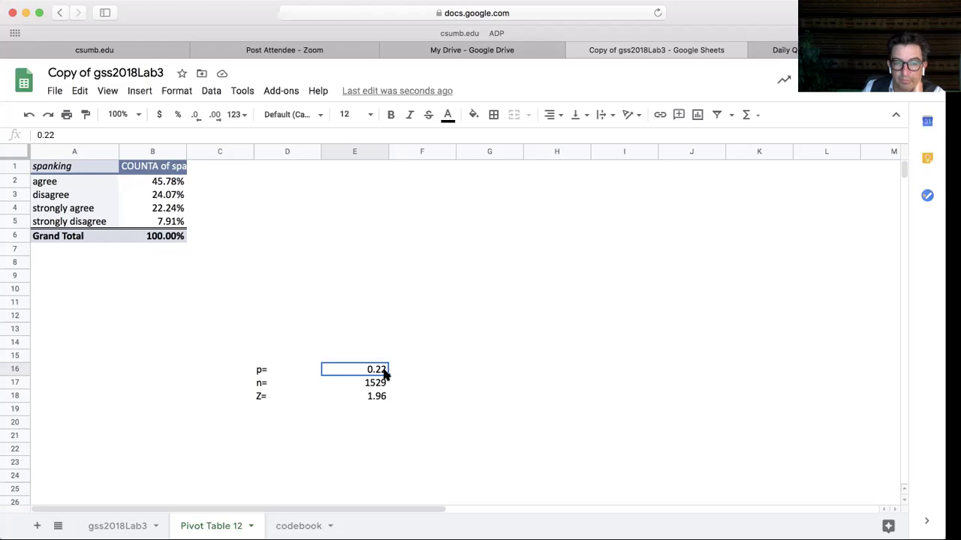
{"action": "left_click", "coordinate": [378, 388]}
{"action": "left_click", "coordinate": [379, 398]}
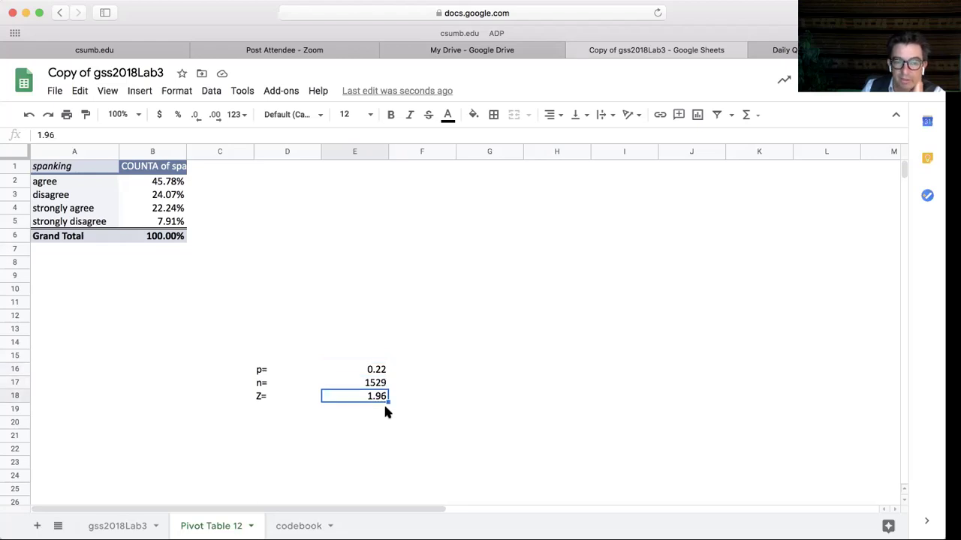
{"action": "double_click", "coordinate": [257, 397]}
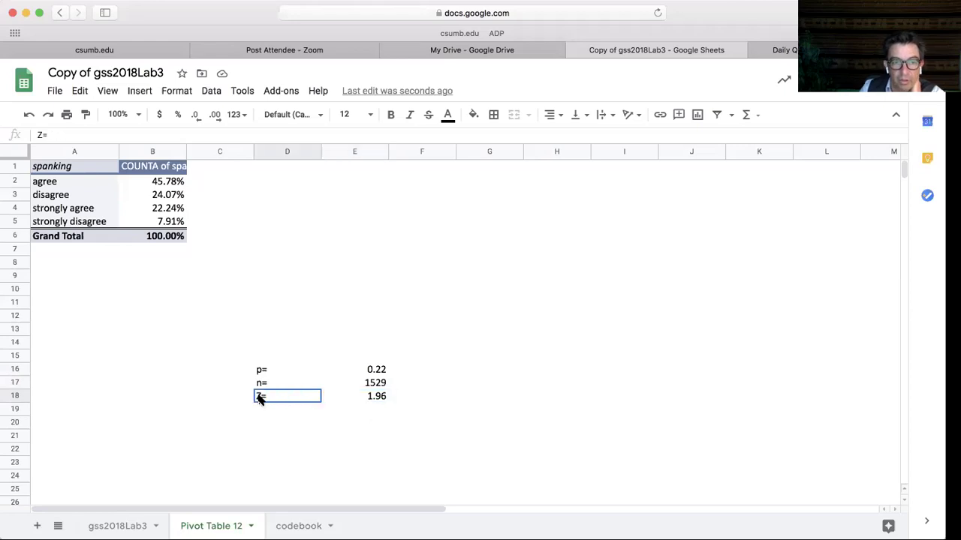
{"action": "type", "text": "(95%"}
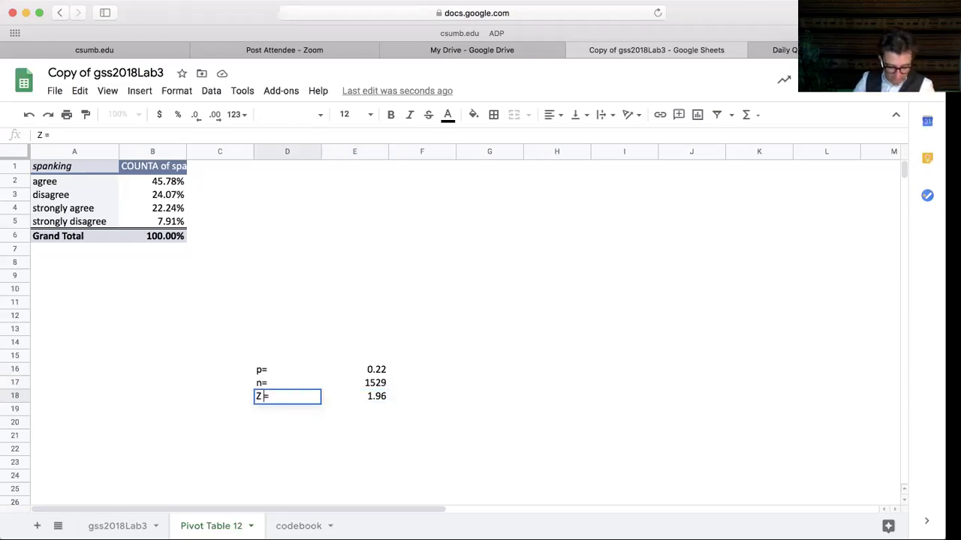
{"action": "type", "text": ")"}
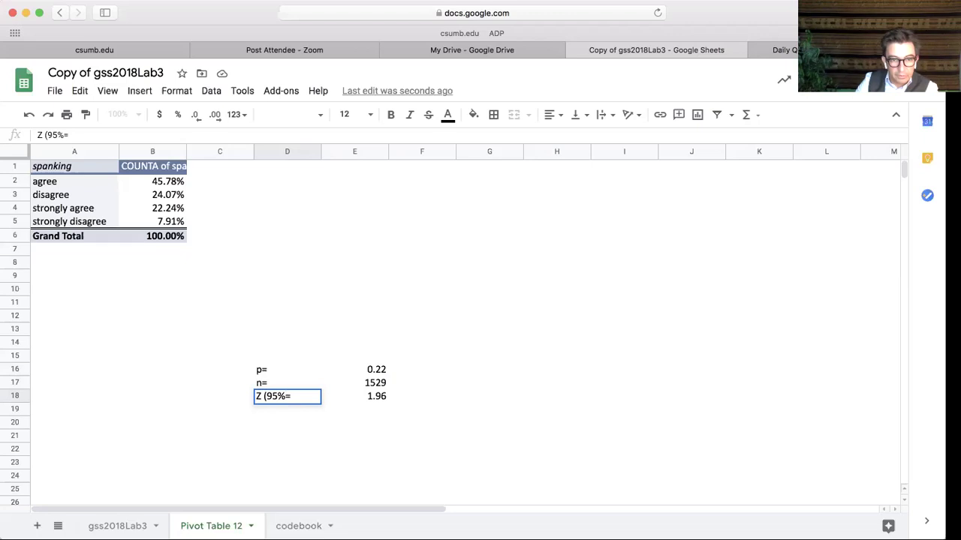
{"action": "key", "text": "Return"}
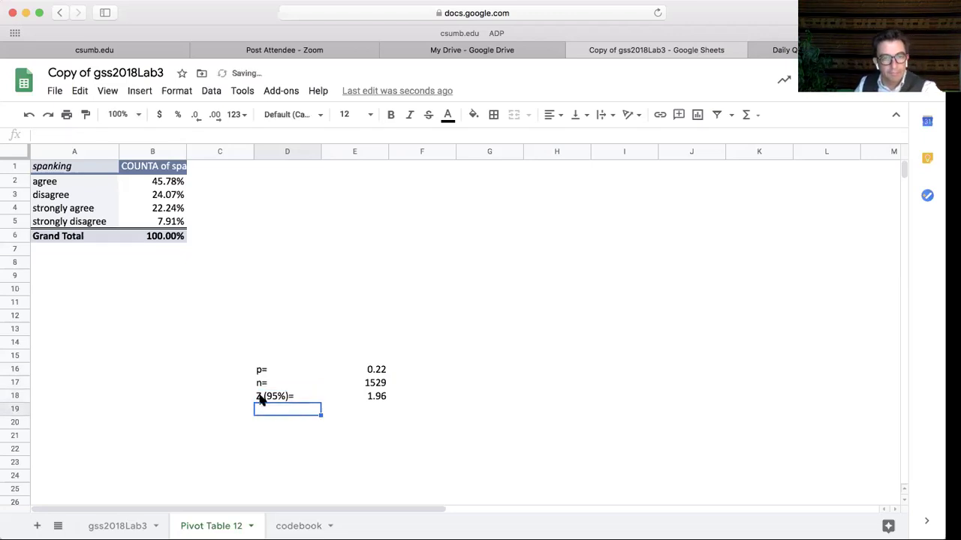
{"action": "left_click", "coordinate": [367, 399]}
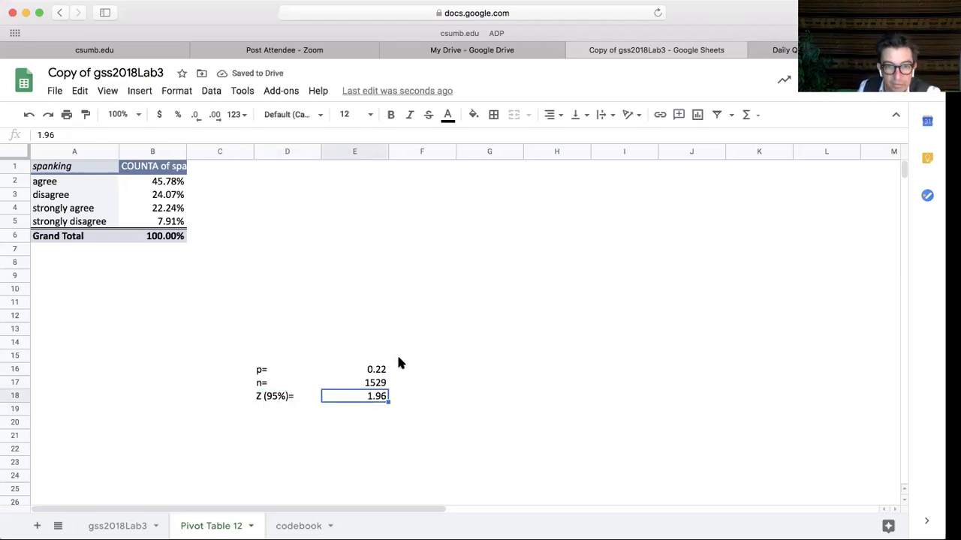
Switch to the PowerPoint presentation 15. Confidence Intervals (Proportion) and copy the confidence interval formula picture from the Summary slide.
{"action": "left_click", "coordinate": [466, 308]}
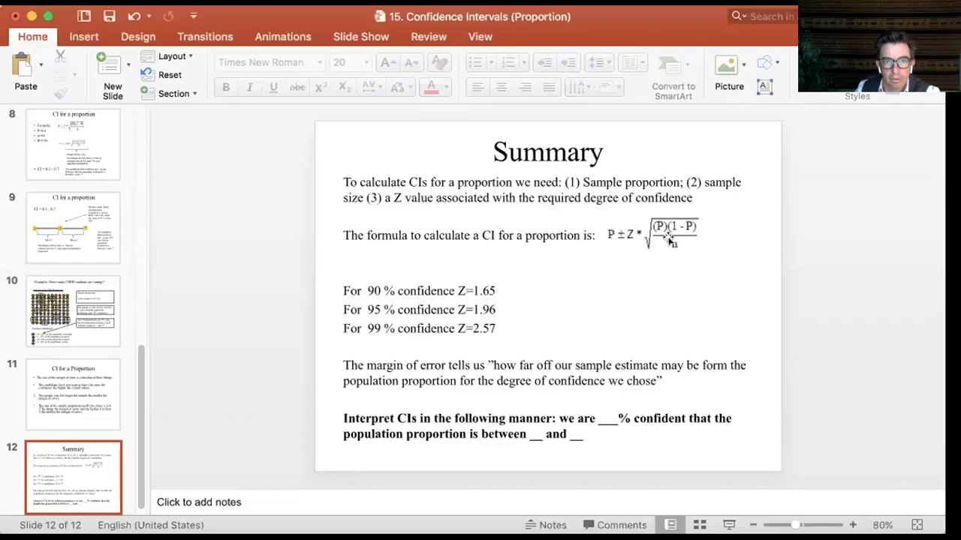
{"action": "left_click", "coordinate": [670, 234]}
{"action": "right_click", "coordinate": [639, 230]}
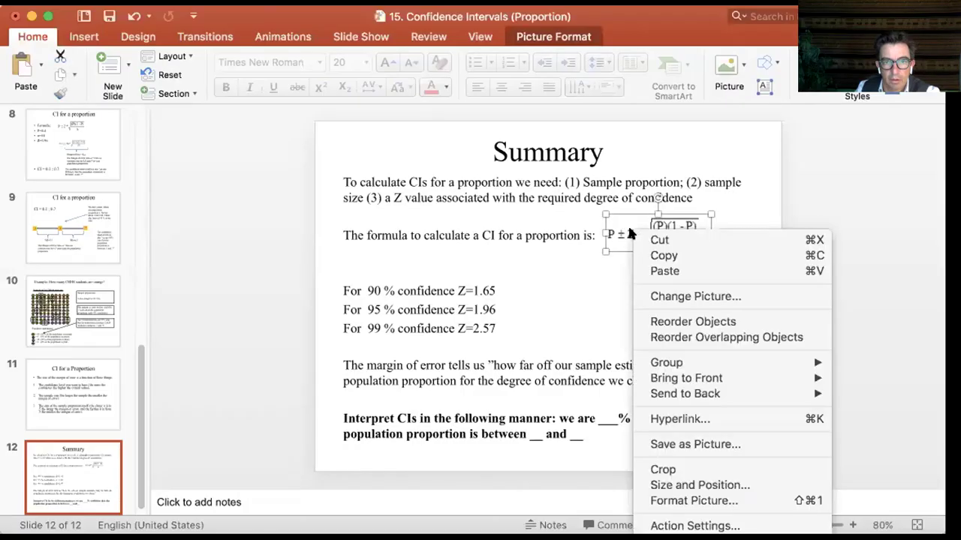
{"action": "left_click", "coordinate": [676, 251]}
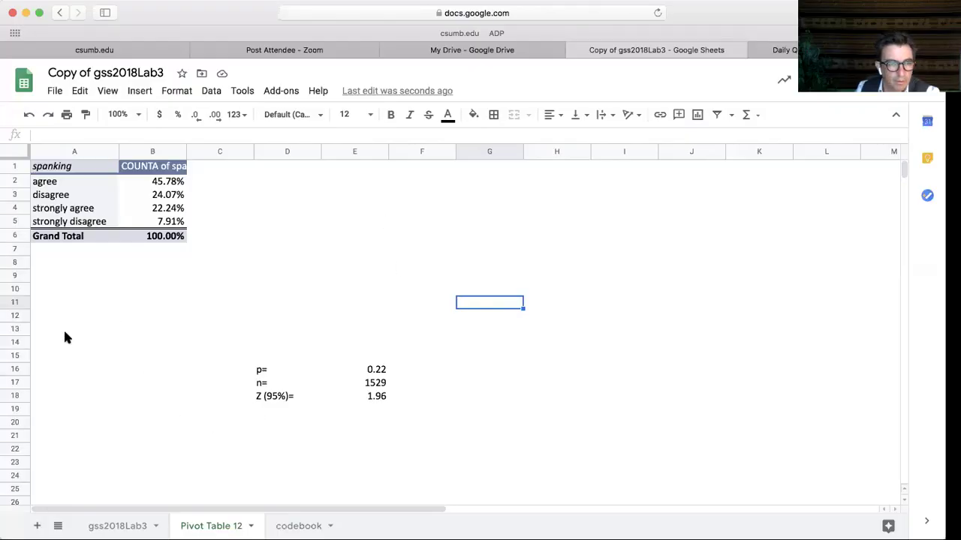
Switch back to Google Sheets and paste the copied formula picture at cell A13.
{"action": "right_click", "coordinate": [71, 369]}
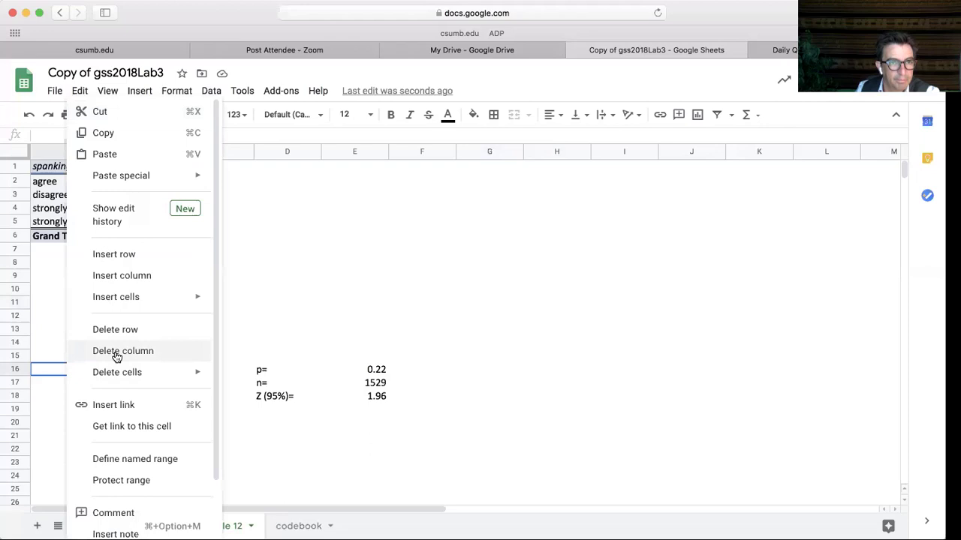
{"action": "left_click", "coordinate": [263, 263]}
{"action": "left_click", "coordinate": [75, 328]}
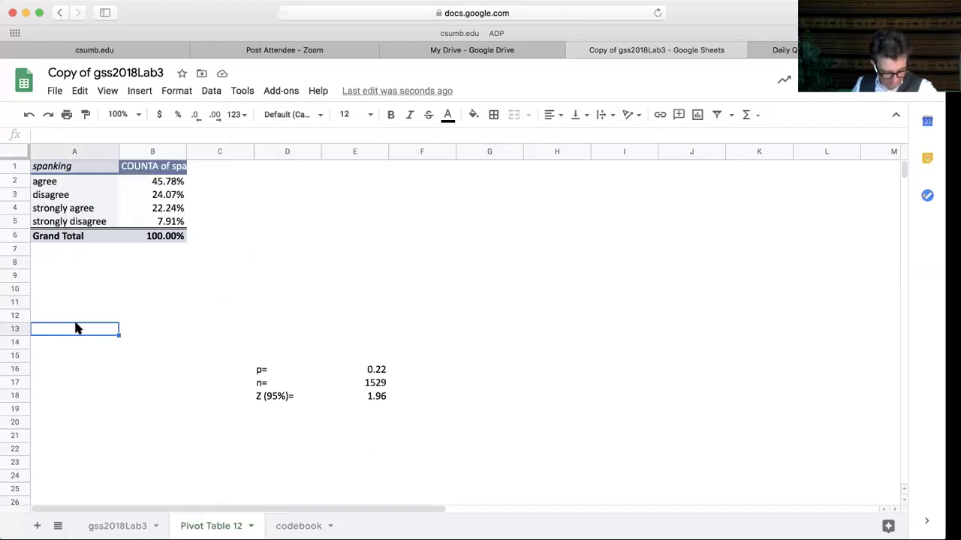
{"action": "key", "text": "ctrl+v"}
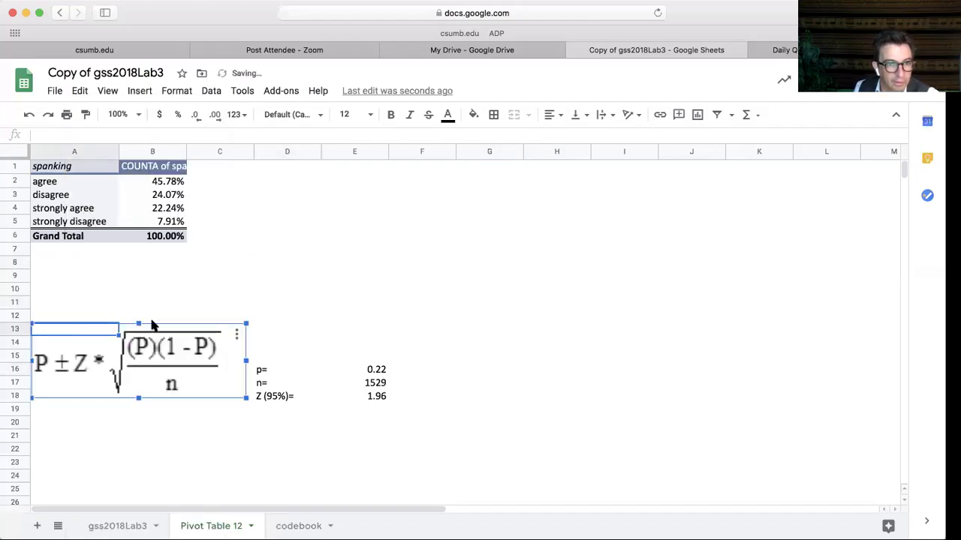
Shrink the formula picture to about two columns wide and place it above the p, n and Z values, around rows 9 to 11.
{"action": "left_click_drag", "start_coordinate": [150, 325], "coordinate": [487, 412]}
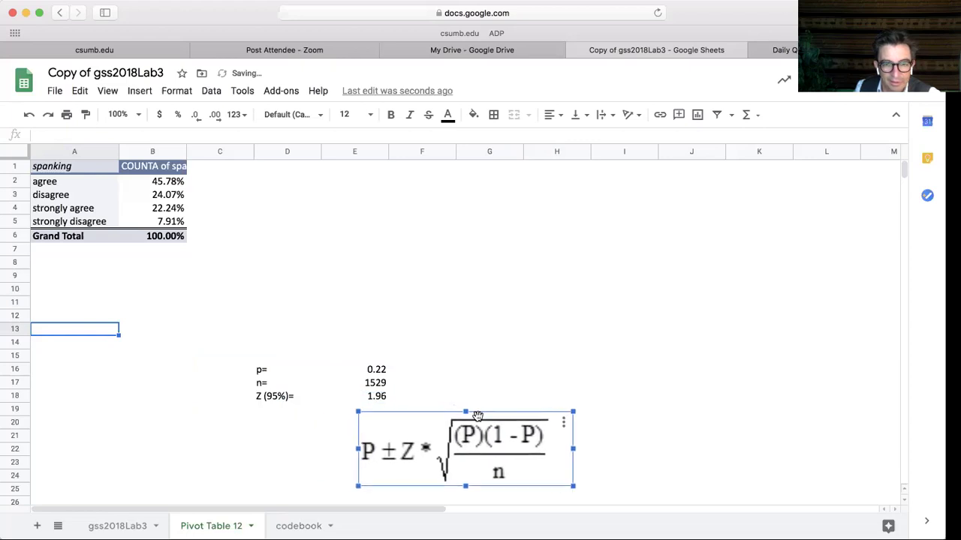
{"action": "left_click_drag", "start_coordinate": [574, 410], "coordinate": [488, 443]}
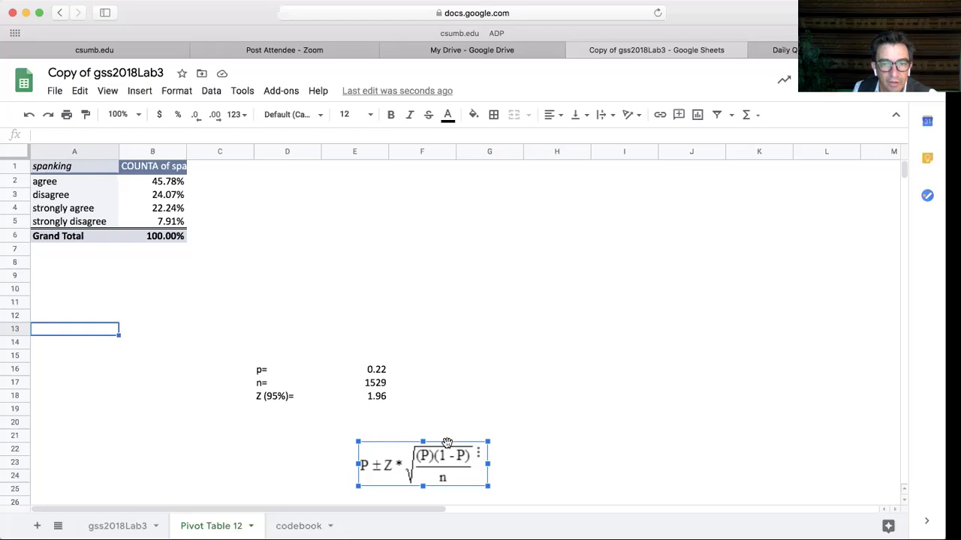
{"action": "left_click_drag", "start_coordinate": [446, 444], "coordinate": [430, 267]}
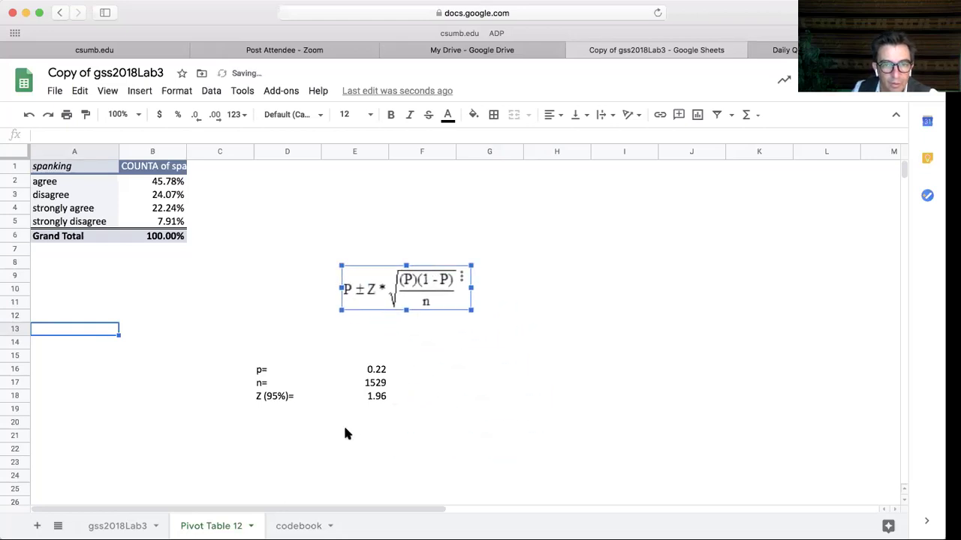
Start a formula in cell E20 that multiplies p by one minus p: =(.22)*(1-.22).
{"action": "left_click", "coordinate": [332, 450]}
{"action": "key", "text": "Down"}
{"action": "key", "text": "Down"}
{"action": "key", "text": "Up"}
{"action": "key", "text": "Up"}
{"action": "key", "text": "Up"}
{"action": "key", "text": "Up"}
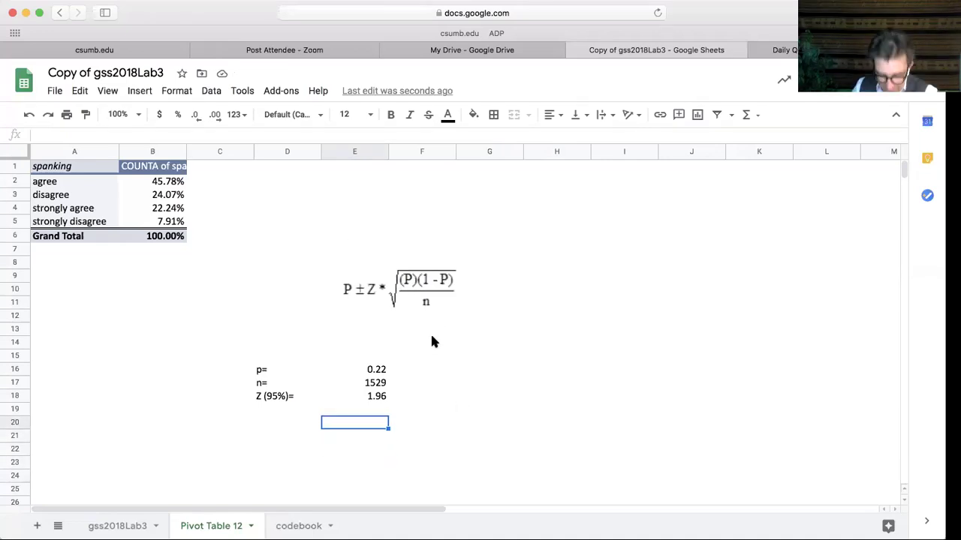
{"action": "type", "text": "="}
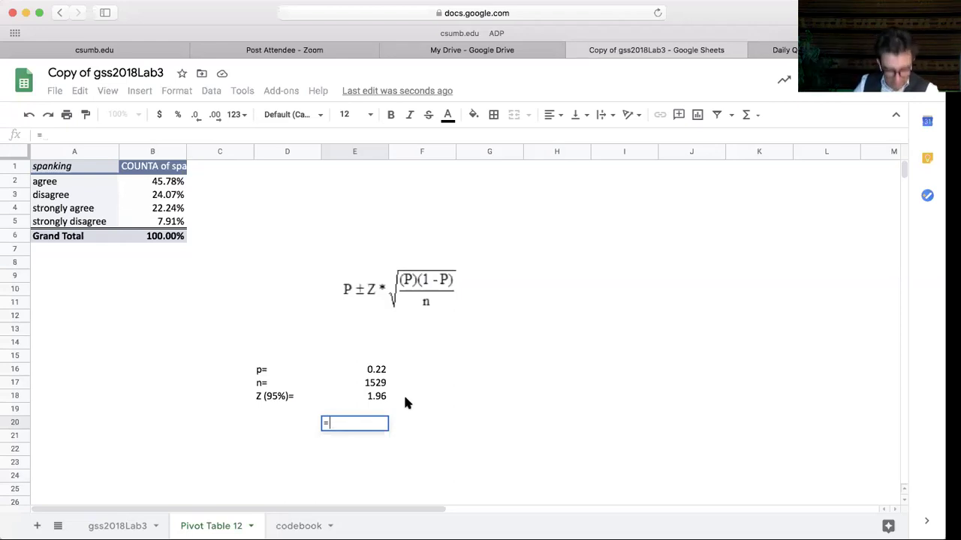
{"action": "type", "text": "("}
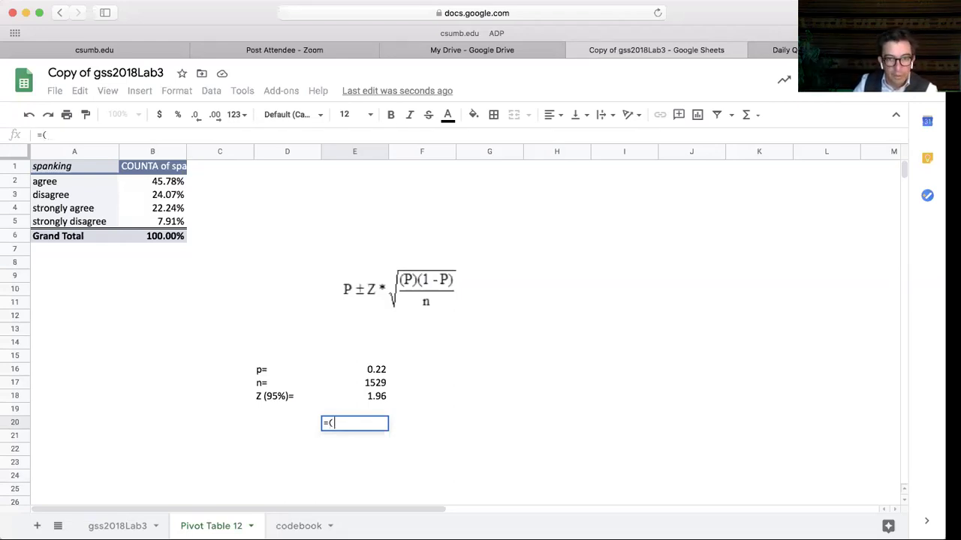
{"action": "type", "text": ".22"}
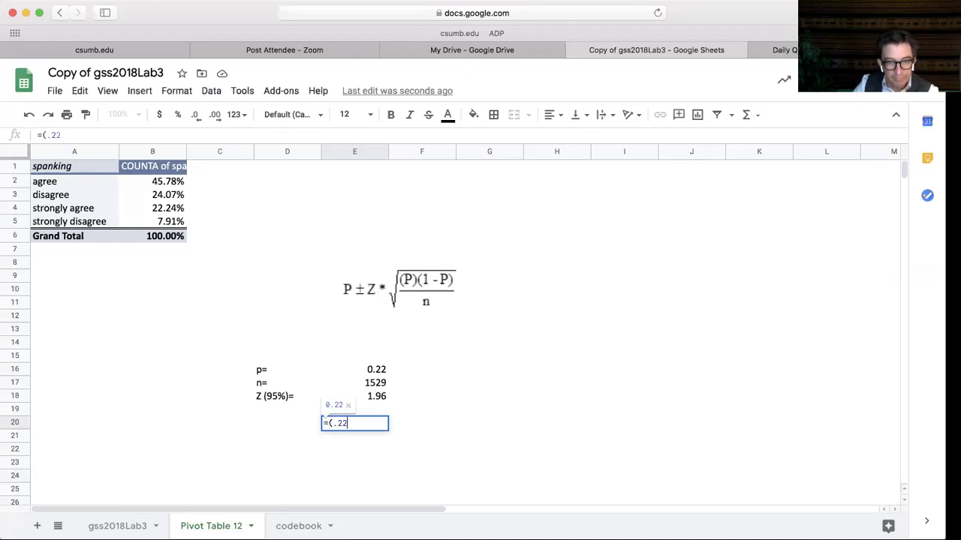
{"action": "type", "text": ")"}
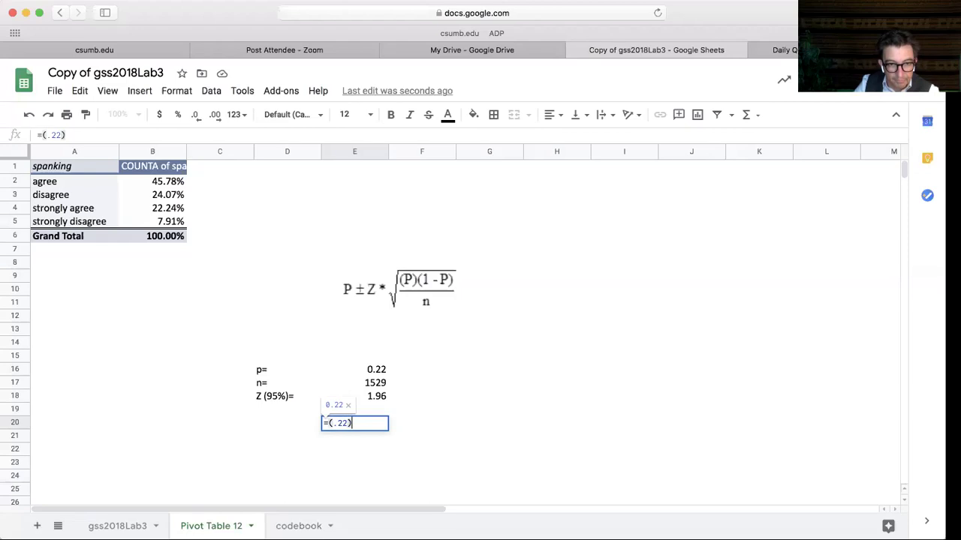
{"action": "type", "text": "*"}
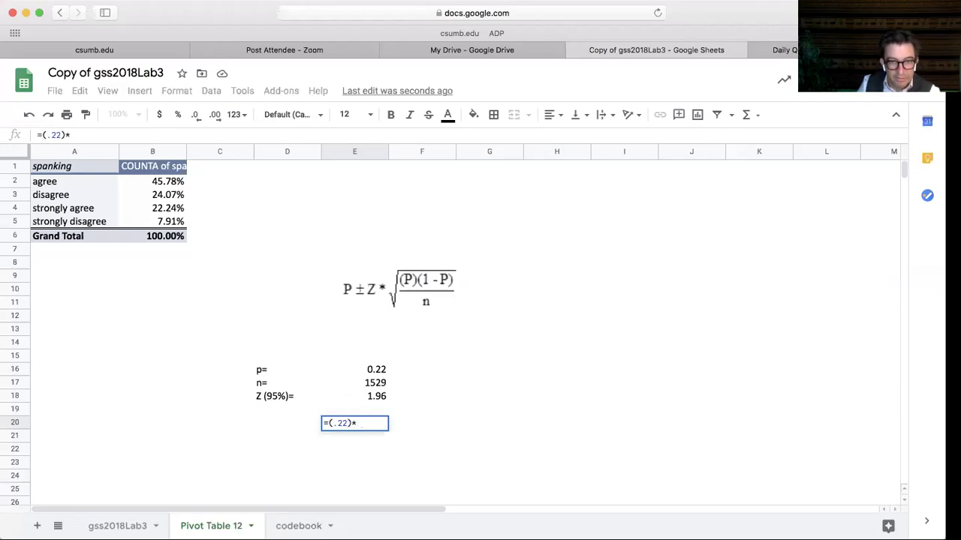
{"action": "type", "text": "("}
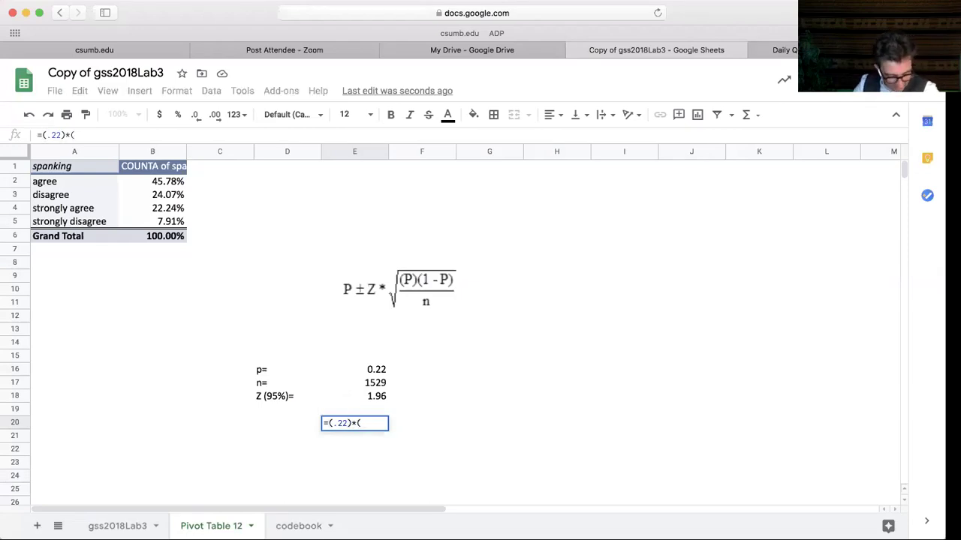
{"action": "type", "text": "1-."}
{"action": "type", "text": "22"}
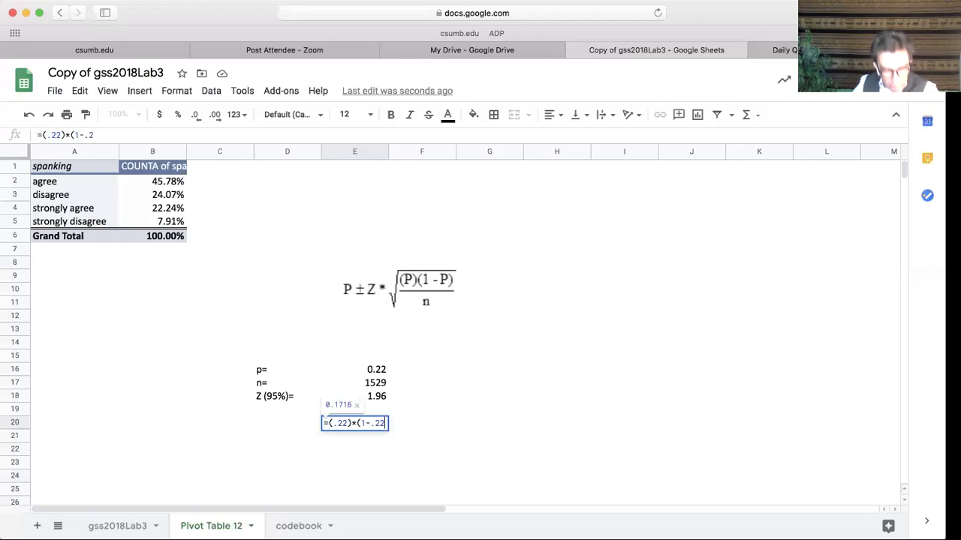
{"action": "type", "text": ")"}
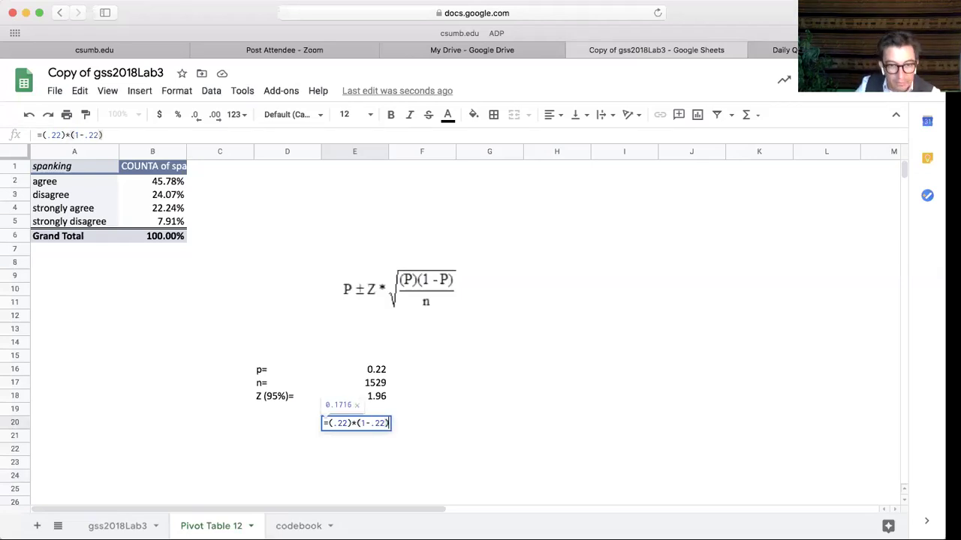
Wrap the product in E20 in an outer pair of parentheses and divide it by 1529, completing =((.22)*(1-.22))/1529.
{"action": "left_click", "coordinate": [328, 423]}
{"action": "left_click", "coordinate": [331, 424]}
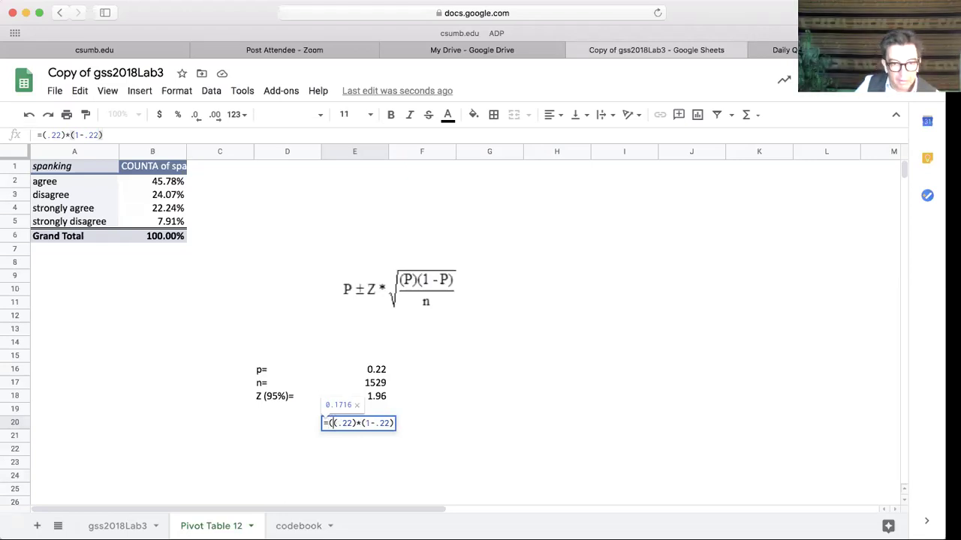
{"action": "type", "text": "("}
{"action": "left_click", "coordinate": [391, 424]}
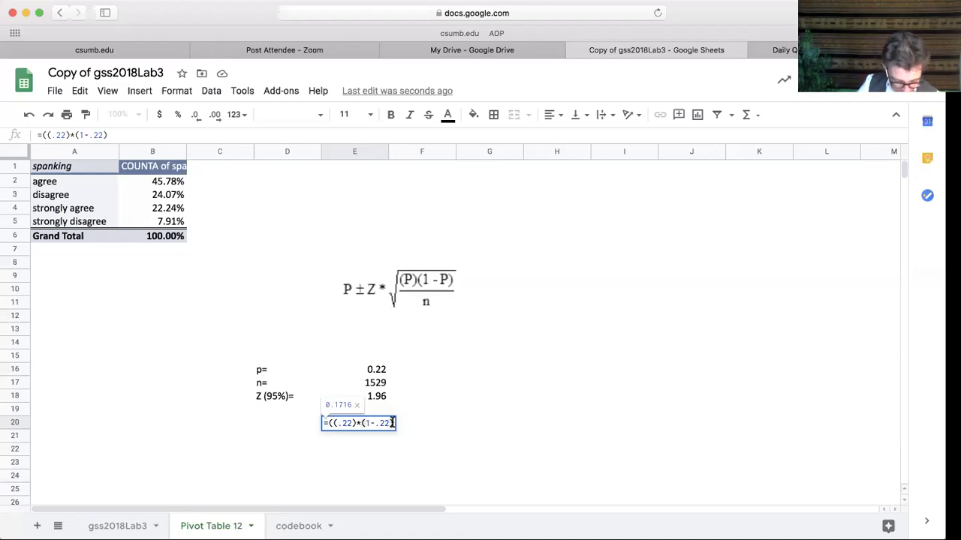
{"action": "type", "text": ")"}
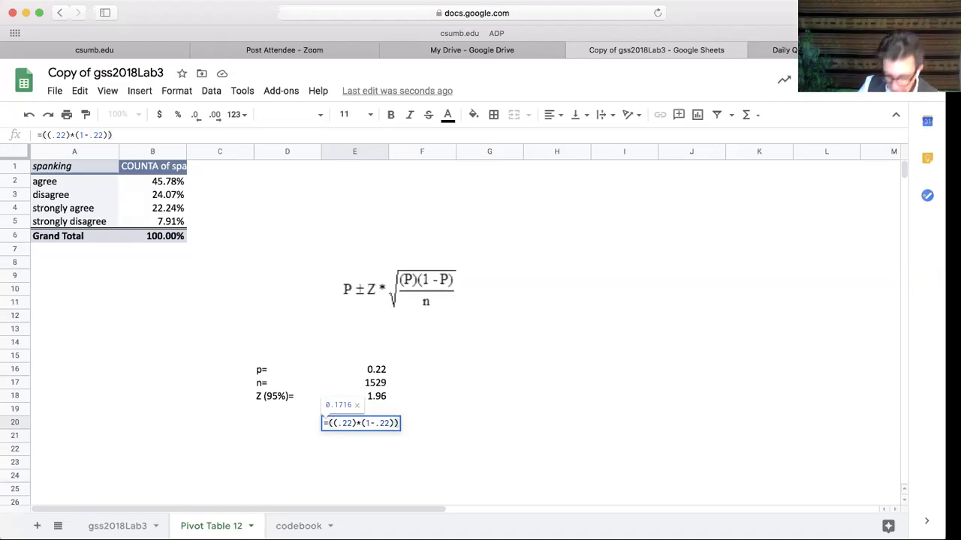
{"action": "type", "text": "/"}
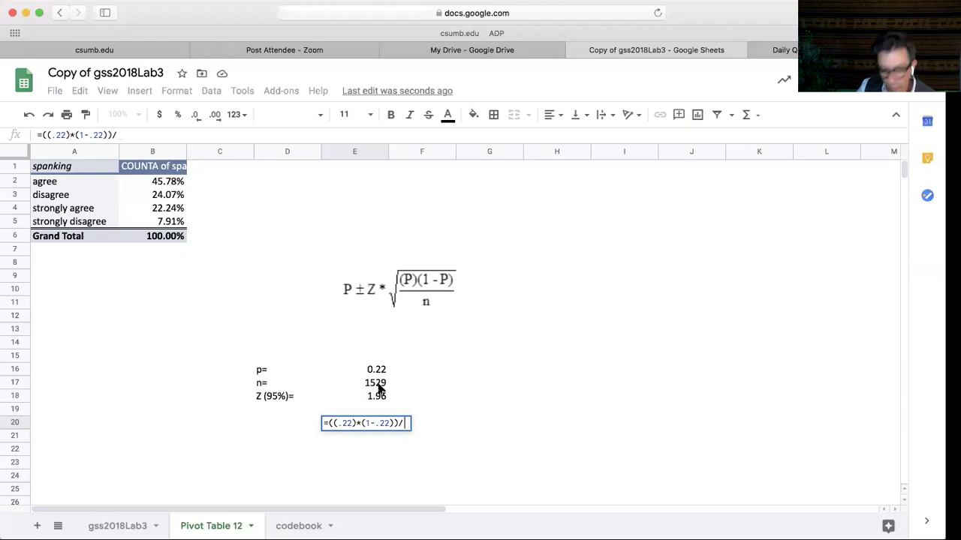
{"action": "type", "text": "1529"}
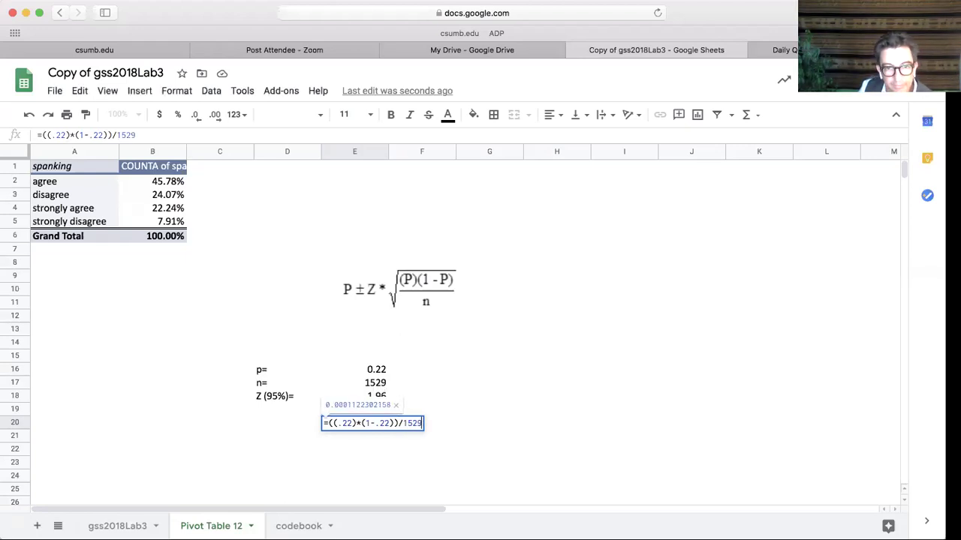
{"action": "key", "text": "Return"}
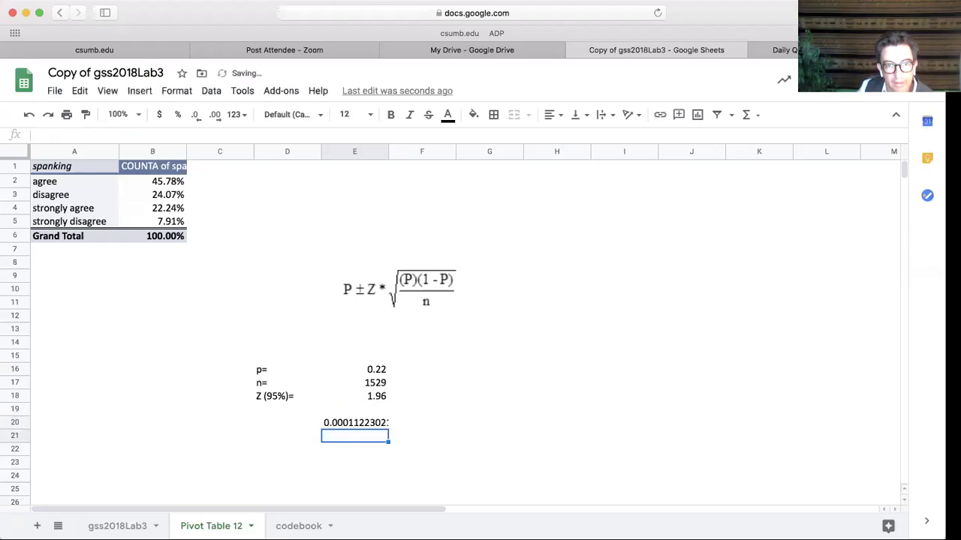
Review the formula in cell E20 against the confidence interval formula picture.
{"action": "left_click", "coordinate": [360, 425]}
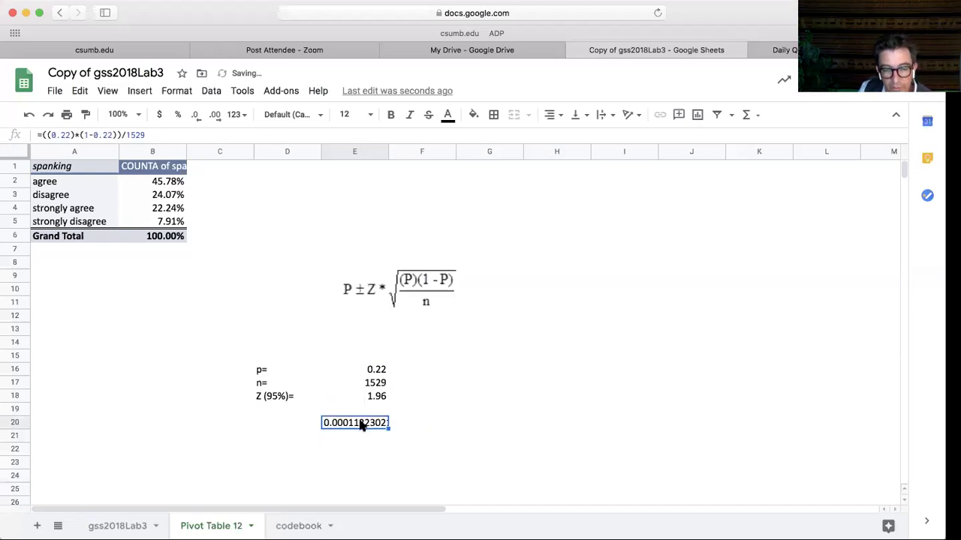
{"action": "double_click", "coordinate": [358, 426]}
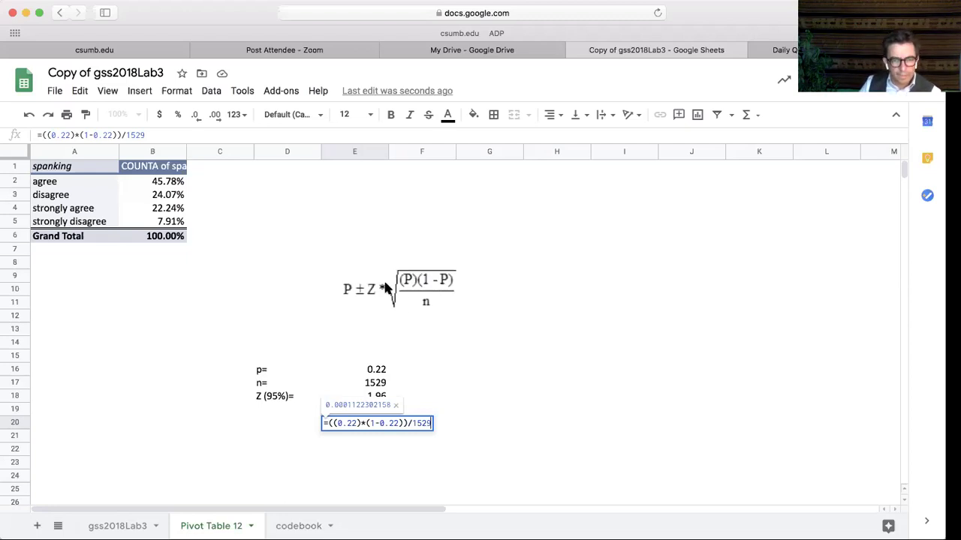
{"action": "key", "text": "Return"}
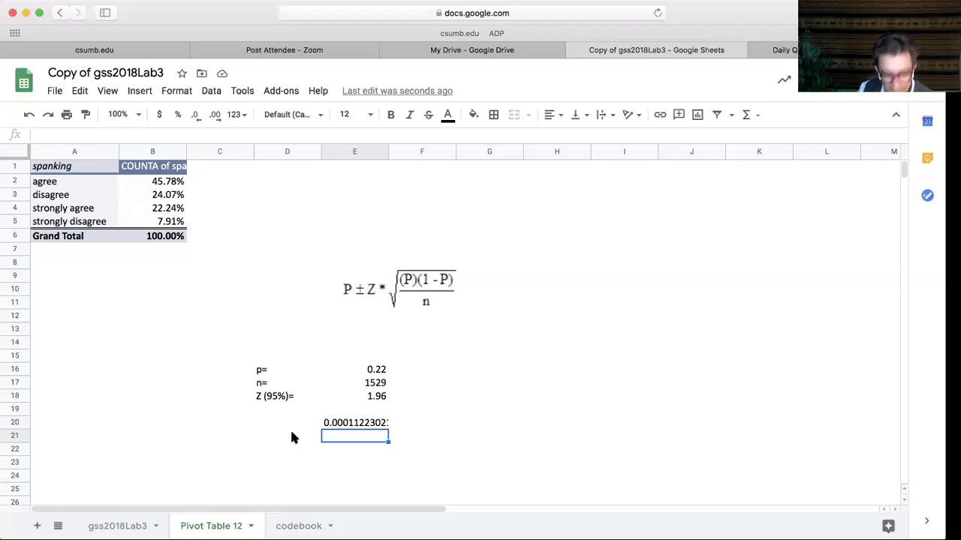
Calculate the square root of the E20 result in cell E21 with =sqrt(E20).
{"action": "type", "text": "="}
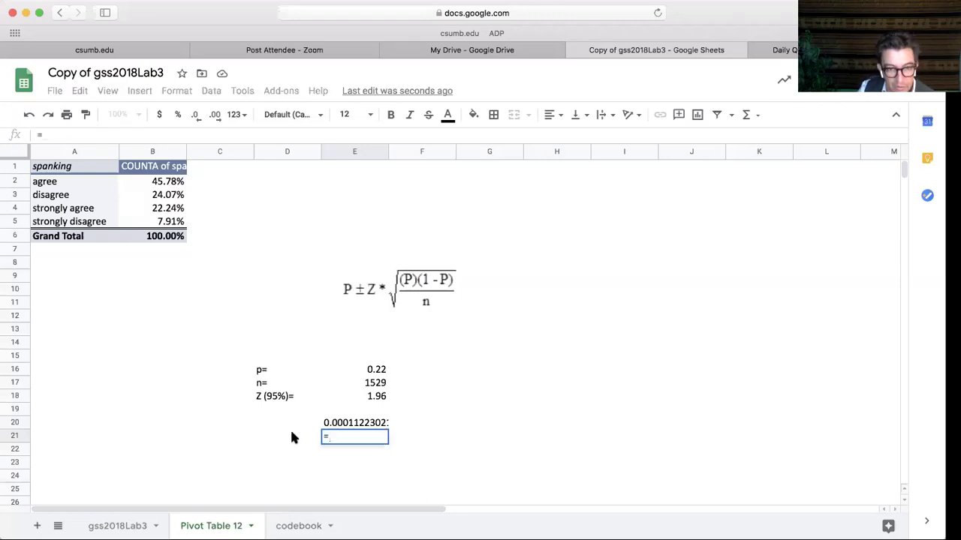
{"action": "type", "text": "sq"}
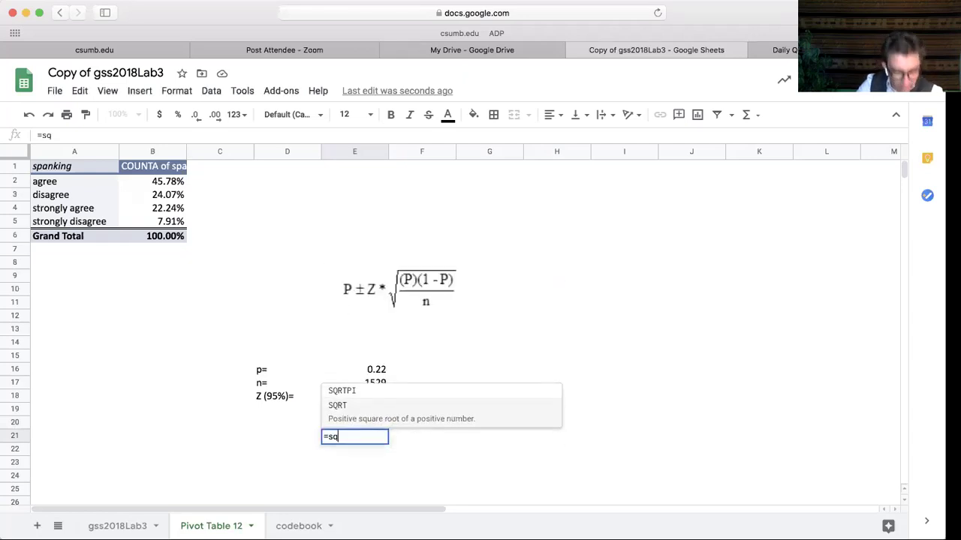
{"action": "type", "text": "rt("}
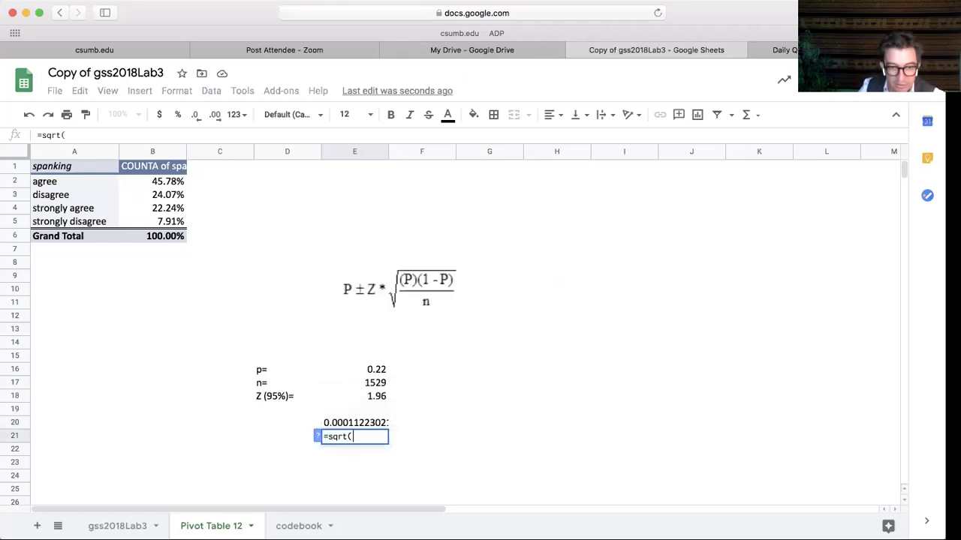
{"action": "left_click", "coordinate": [350, 424]}
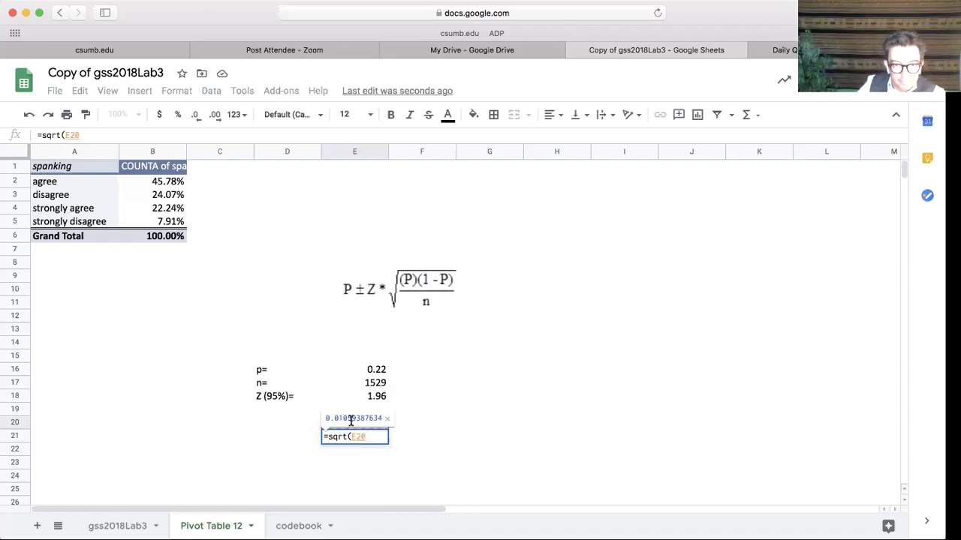
{"action": "type", "text": ")"}
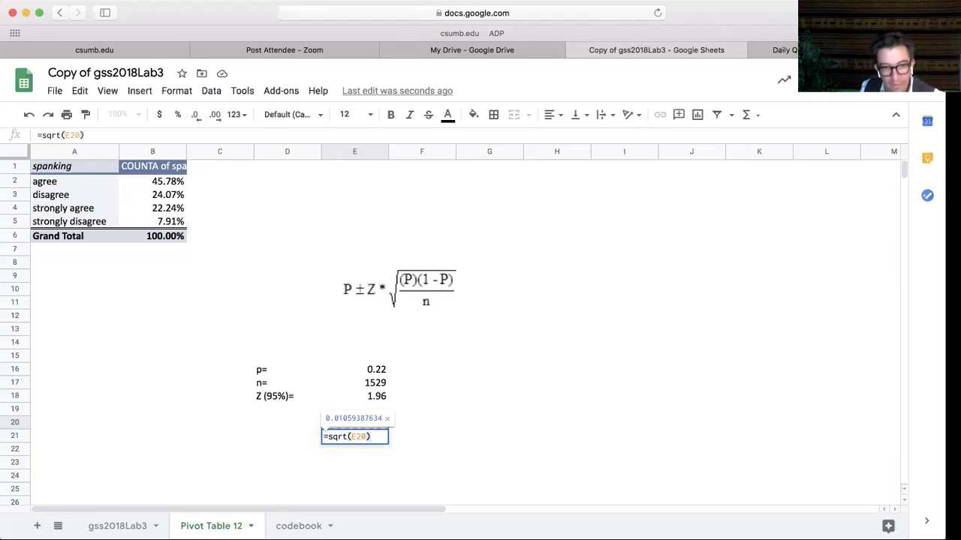
{"action": "key", "text": "Return"}
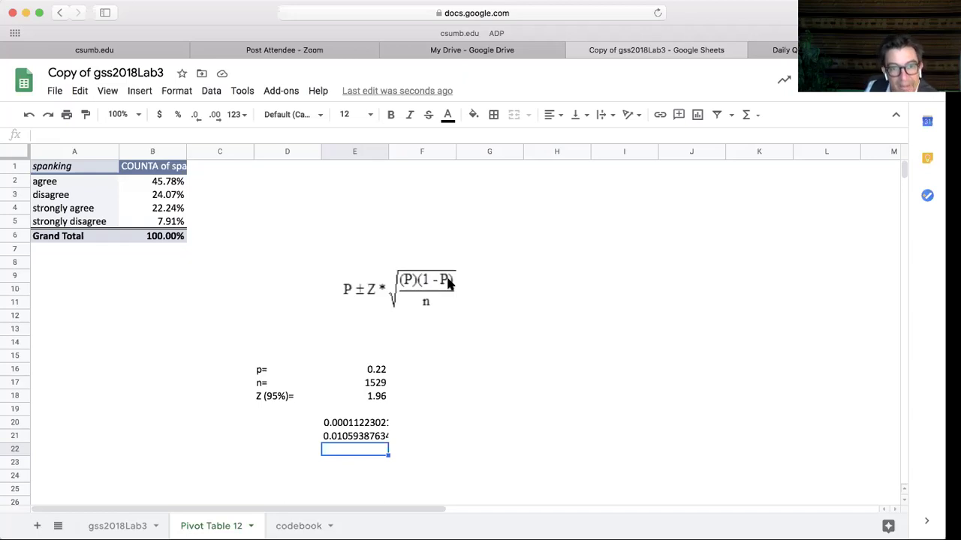
Label cell D22 Margin of error and widen column D to fit the text.
{"action": "left_click", "coordinate": [272, 450]}
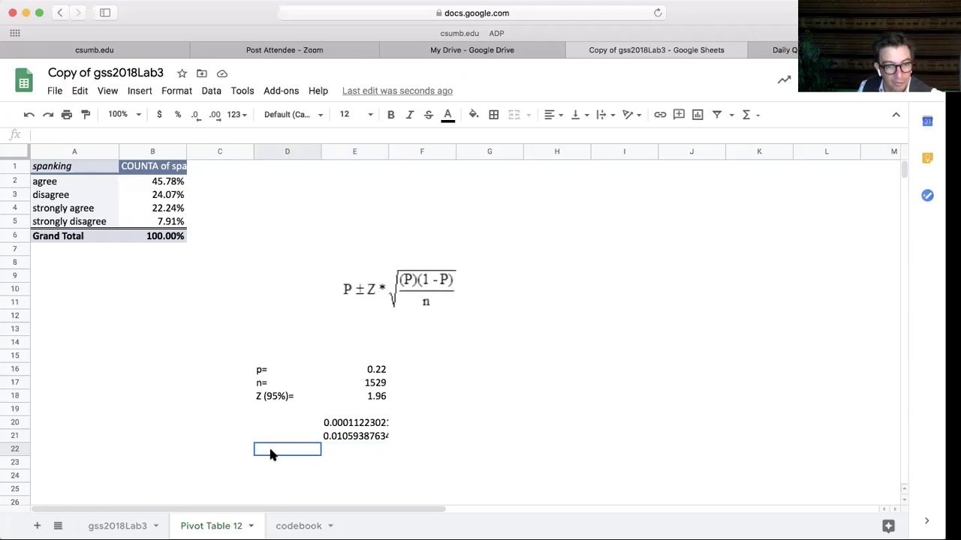
{"action": "type", "text": "Margin of error"}
{"action": "key", "text": "Return"}
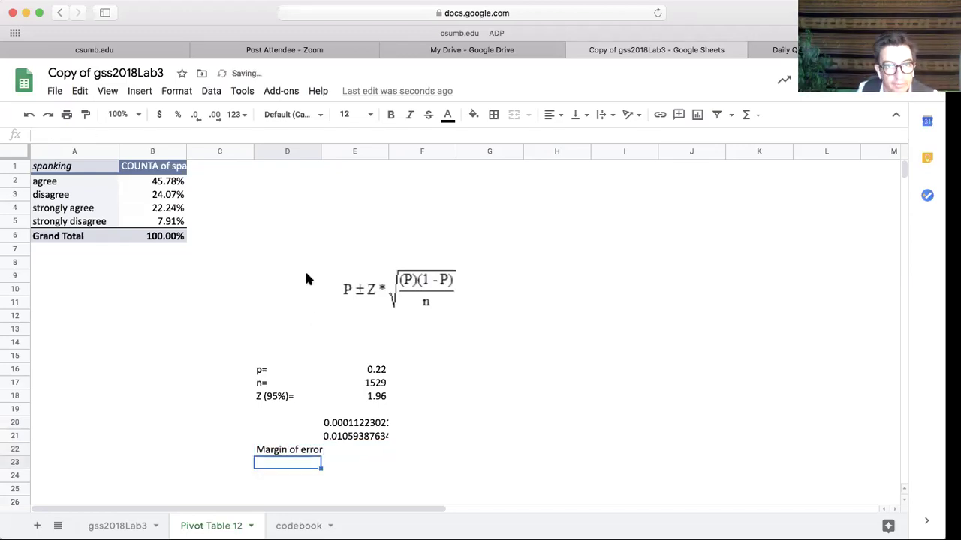
{"action": "left_click_drag", "start_coordinate": [319, 153], "coordinate": [337, 152]}
Calculate the margin of error in cell E22 with =1.96*E21.
{"action": "left_click", "coordinate": [375, 451]}
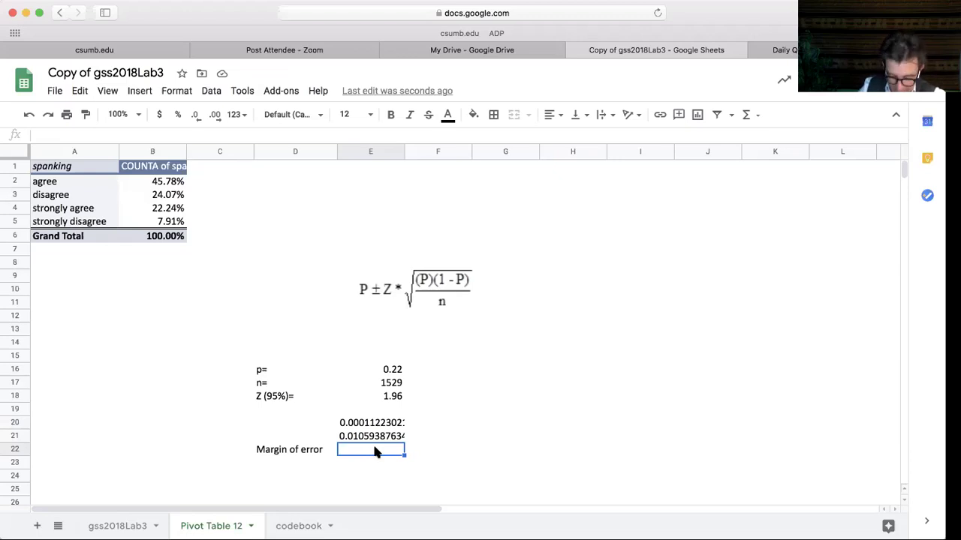
{"action": "type", "text": "=1.96"}
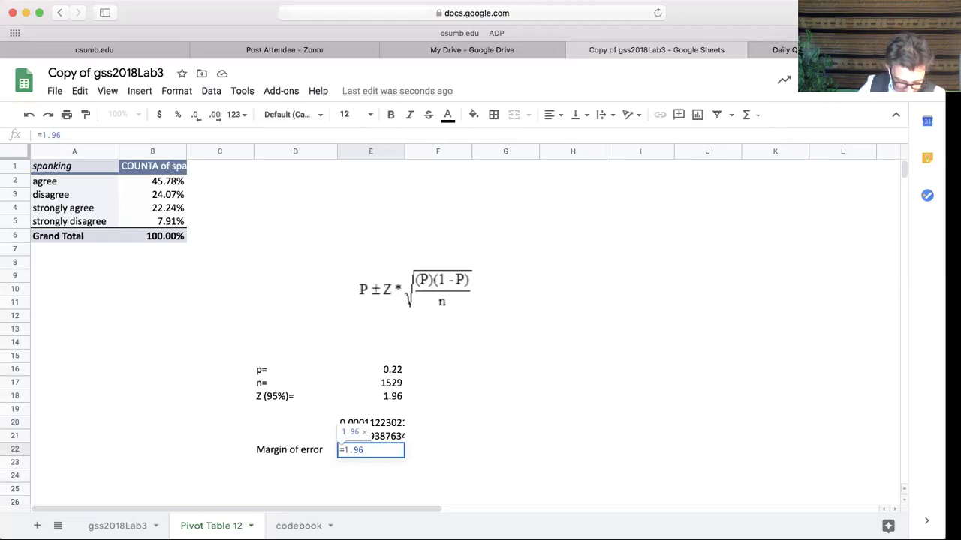
{"action": "type", "text": "*"}
{"action": "left_click", "coordinate": [381, 437]}
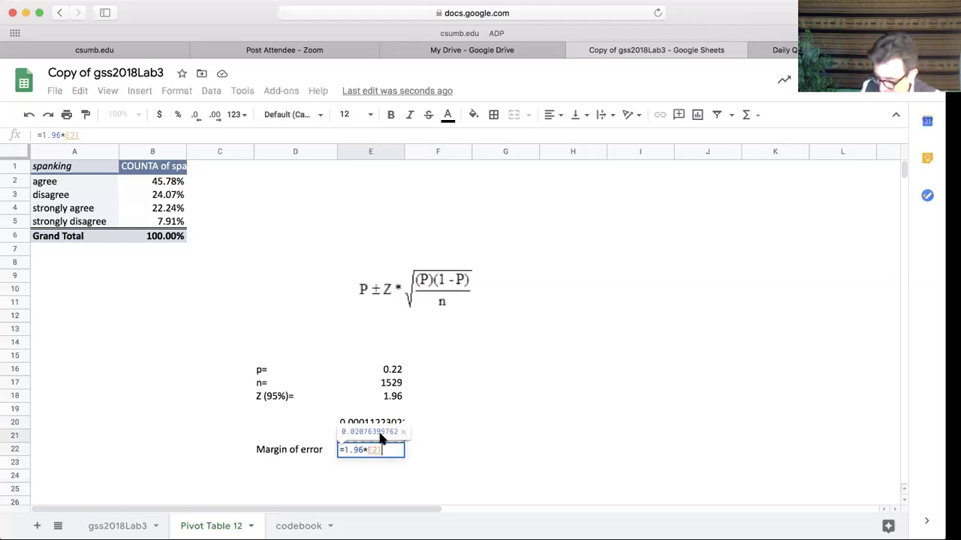
{"action": "key", "text": "Return"}
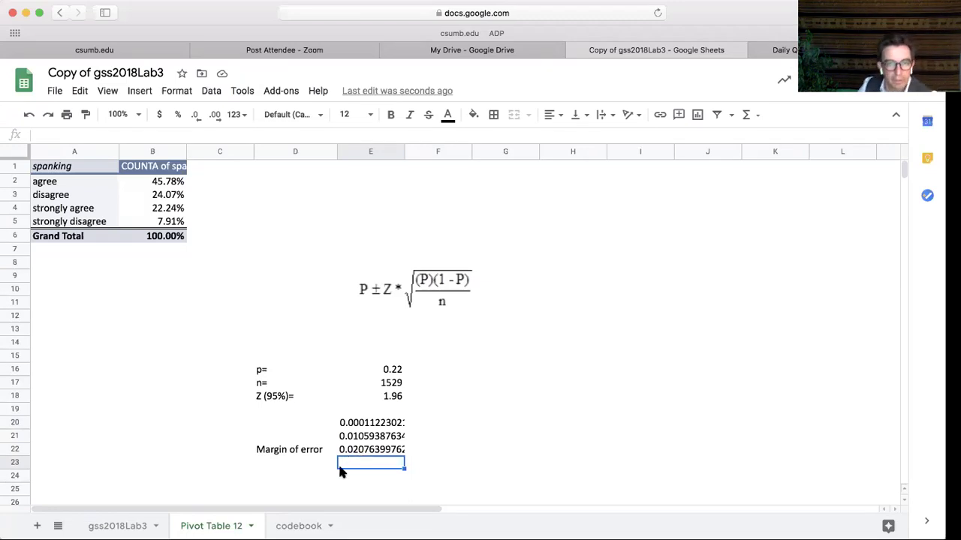
Reduce the margin of error in cell E22 to two decimal places.
{"action": "left_click", "coordinate": [351, 453]}
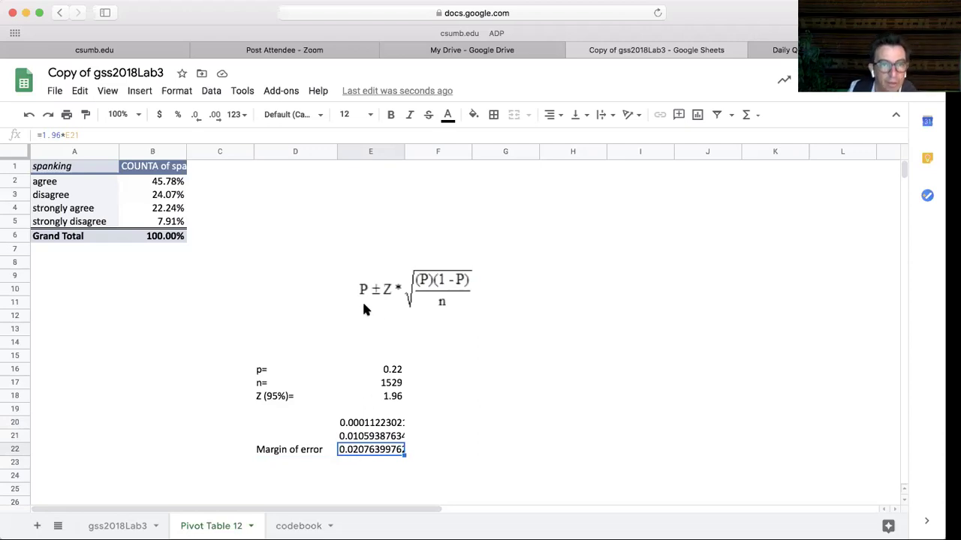
{"action": "left_click", "coordinate": [195, 116]}
{"action": "left_click", "coordinate": [195, 116]}
{"action": "left_click", "coordinate": [195, 116]}
{"action": "left_click", "coordinate": [195, 116]}
{"action": "left_click", "coordinate": [195, 116]}
{"action": "left_click", "coordinate": [195, 116]}
{"action": "left_click", "coordinate": [195, 116]}
{"action": "left_click", "coordinate": [195, 116]}
{"action": "left_click", "coordinate": [195, 116]}
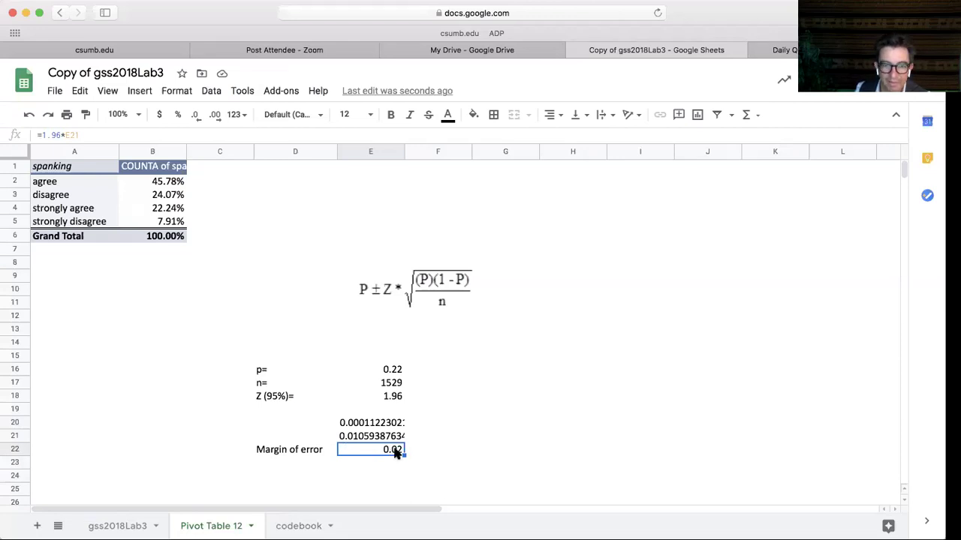
{"action": "left_click", "coordinate": [395, 373]}
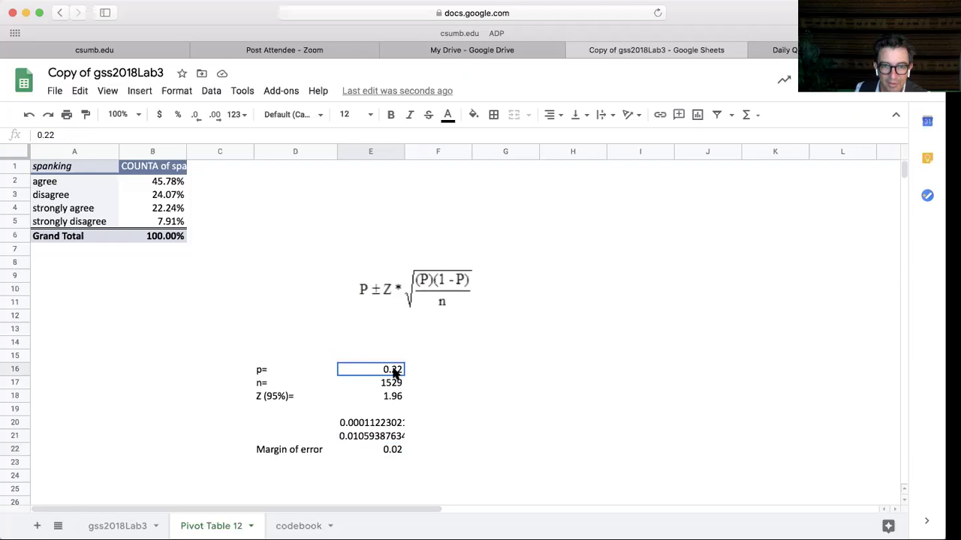
{"action": "left_click", "coordinate": [388, 448]}
{"action": "left_click", "coordinate": [393, 371]}
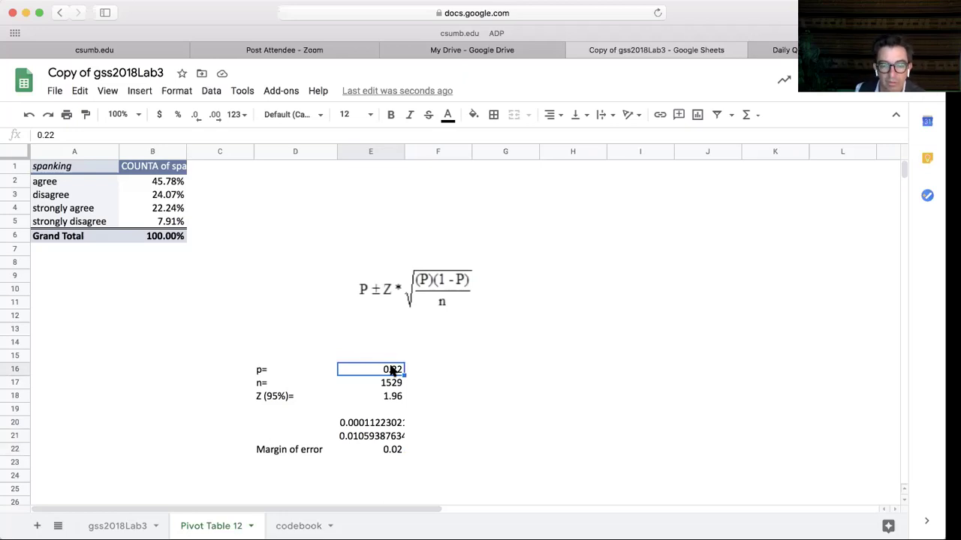
Label cell D23 "Confidence interval =" and widen column D to fit the text.
{"action": "left_click", "coordinate": [261, 464]}
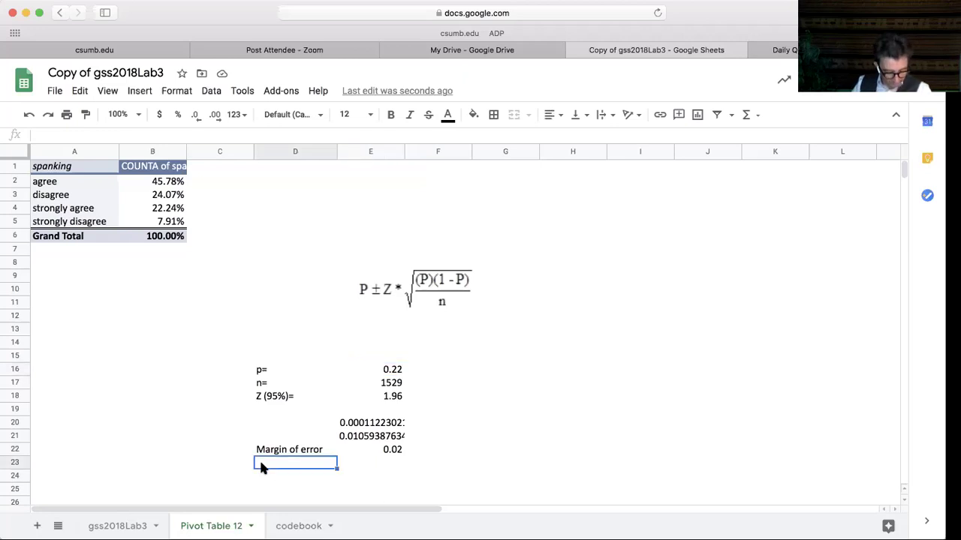
{"action": "type", "text": "Confidence interval"}
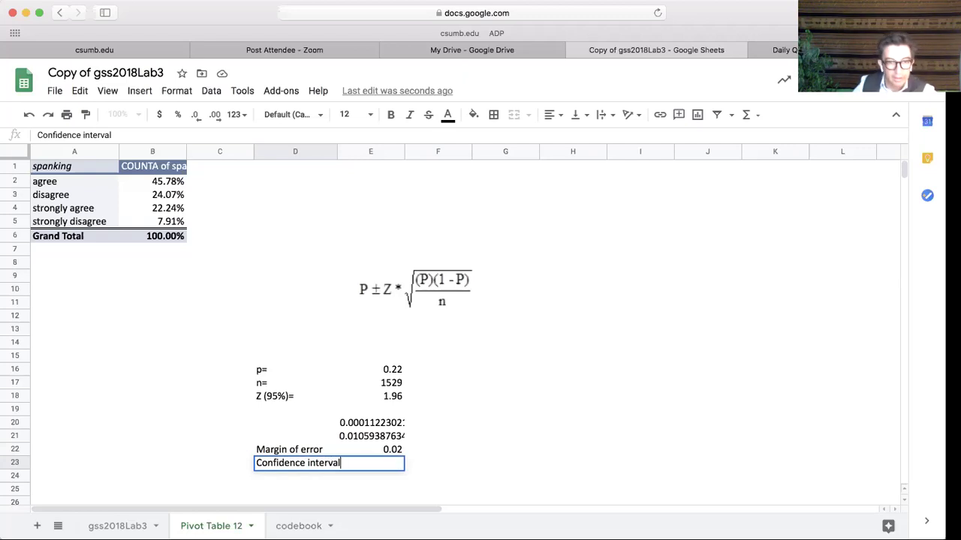
{"action": "type", "text": " ="}
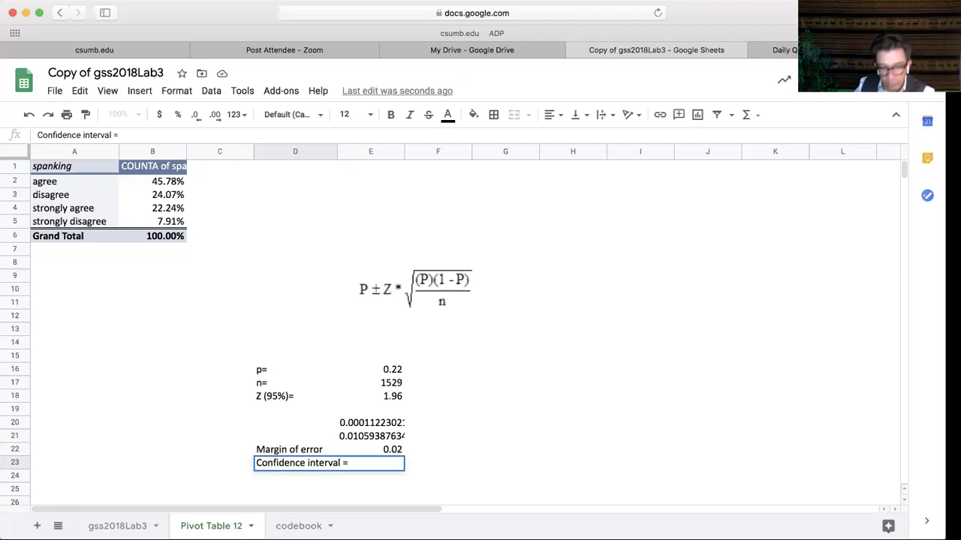
{"action": "key", "text": "Return"}
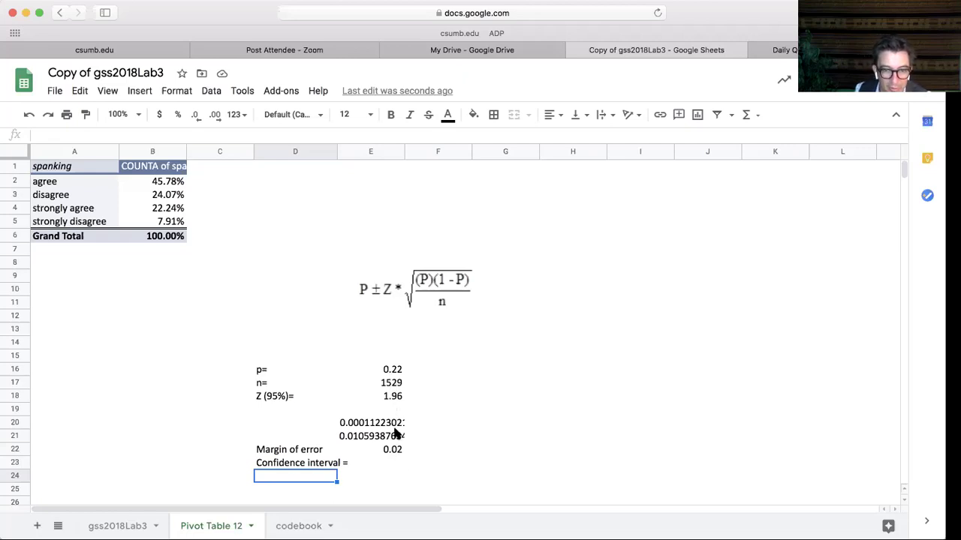
{"action": "left_click", "coordinate": [390, 467]}
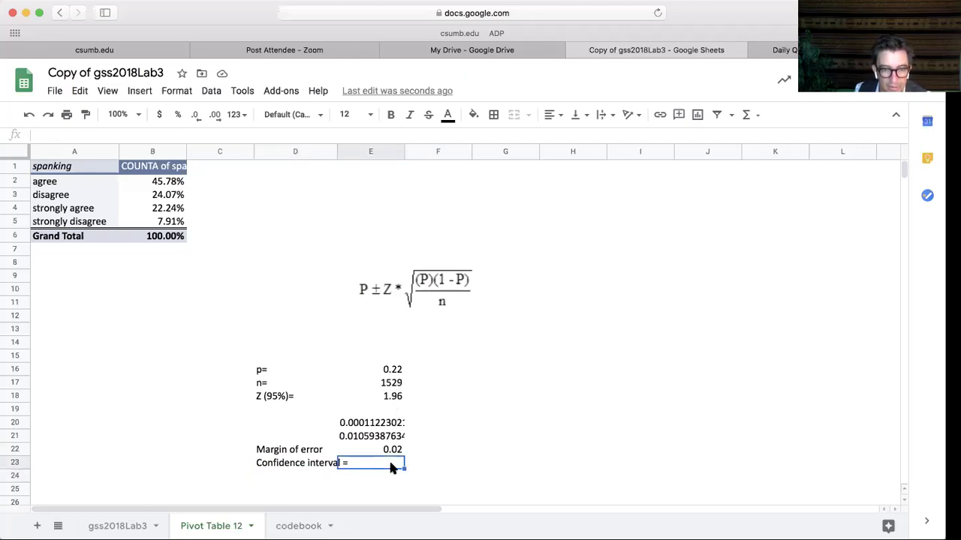
{"action": "left_click_drag", "start_coordinate": [335, 151], "coordinate": [357, 150]}
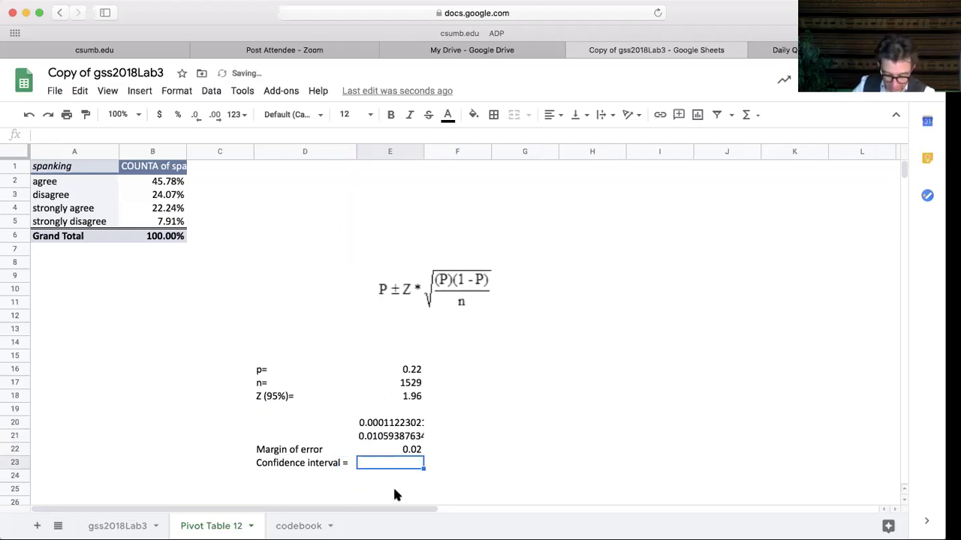
Calculate the lower limit of the confidence interval in cell E23 with =.22-.02.
{"action": "type", "text": "="}
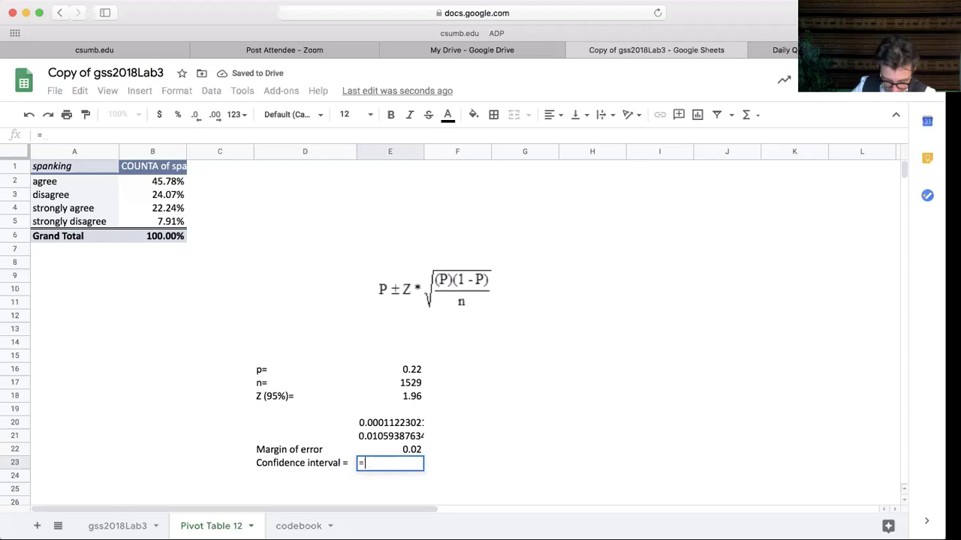
{"action": "type", "text": ".22"}
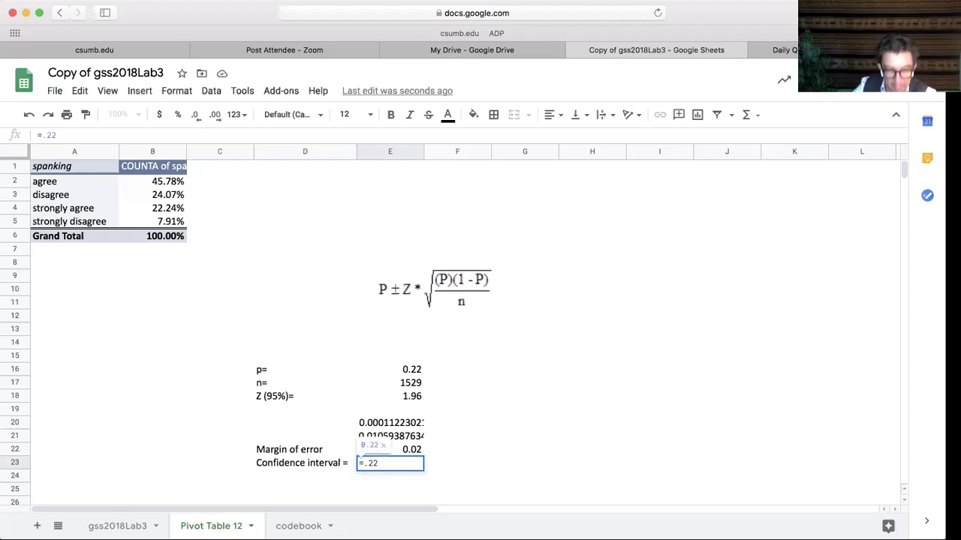
{"action": "type", "text": "-.02"}
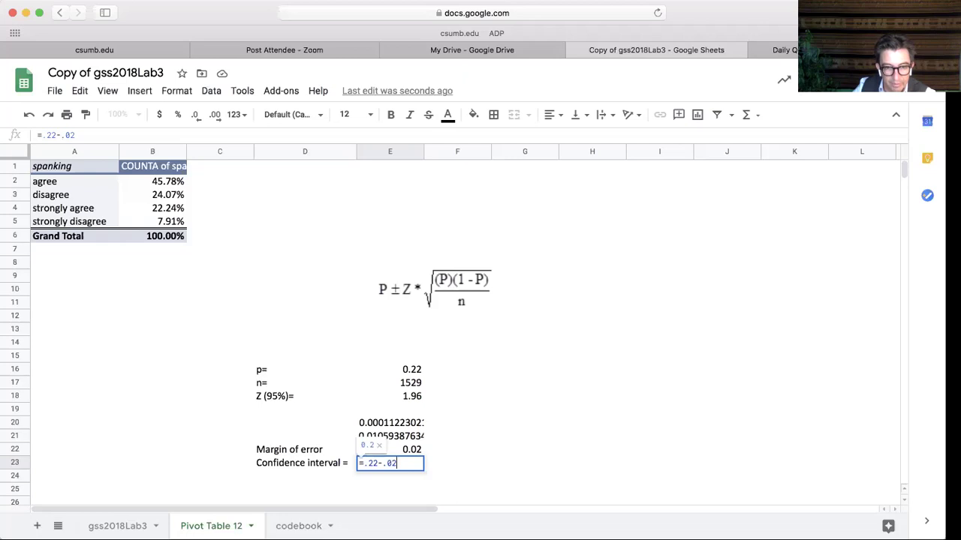
{"action": "key", "text": "Return"}
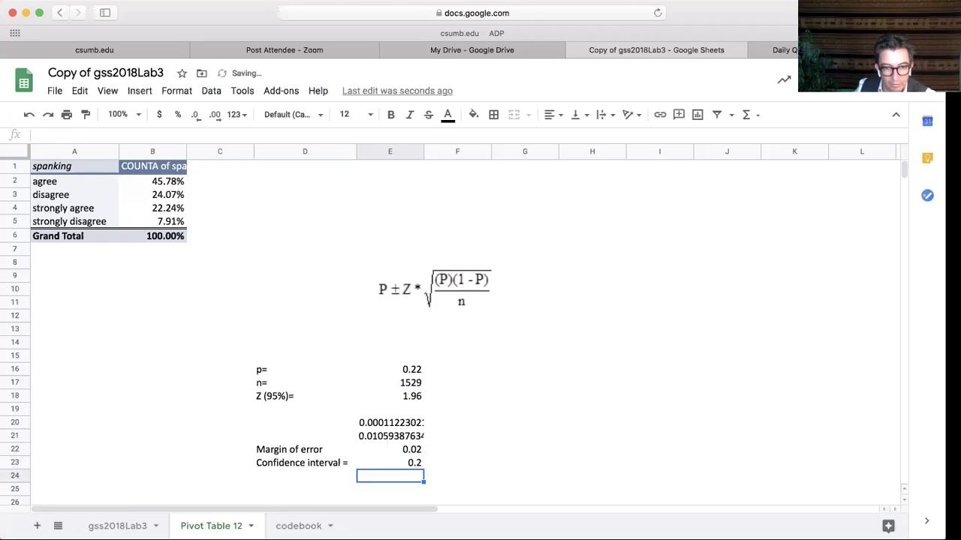
Calculate the upper limit of the confidence interval in cell F23 with =.22+.02.
{"action": "left_click", "coordinate": [412, 464]}
{"action": "left_click", "coordinate": [460, 464]}
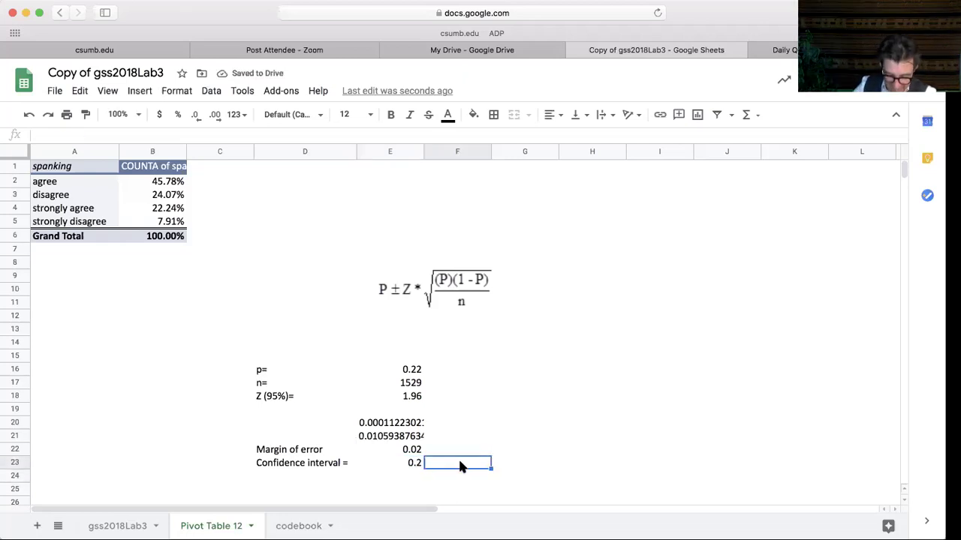
{"action": "type", "text": "="}
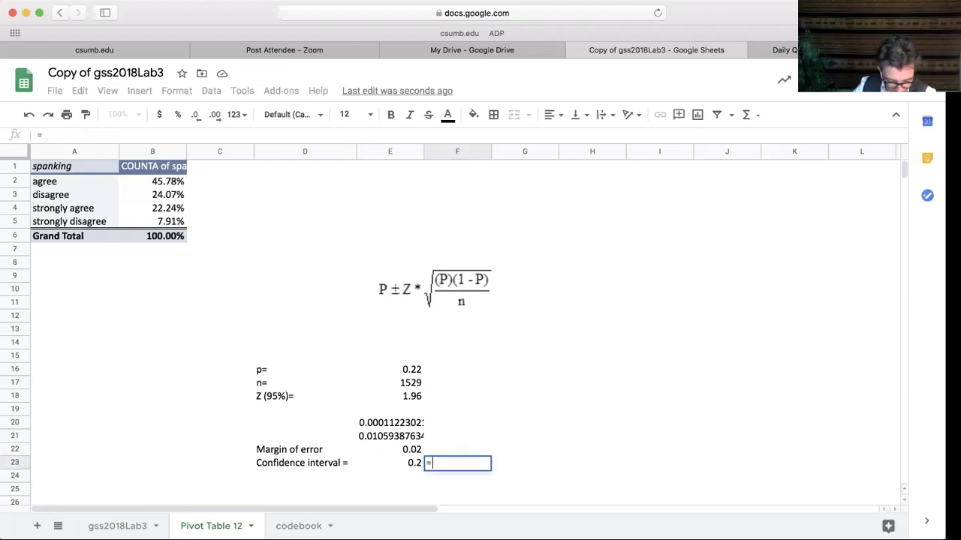
{"action": "type", "text": ".22"}
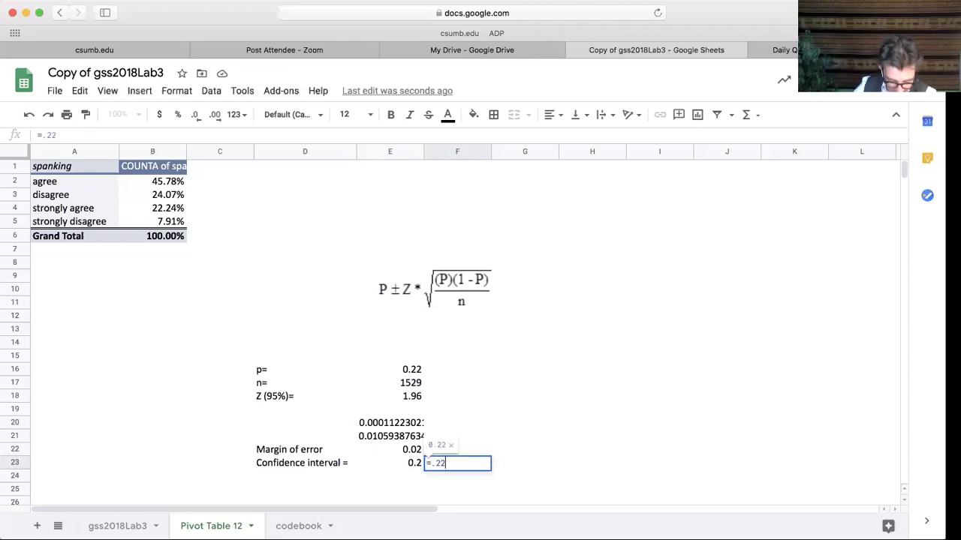
{"action": "type", "text": "+.02"}
{"action": "key", "text": "Return"}
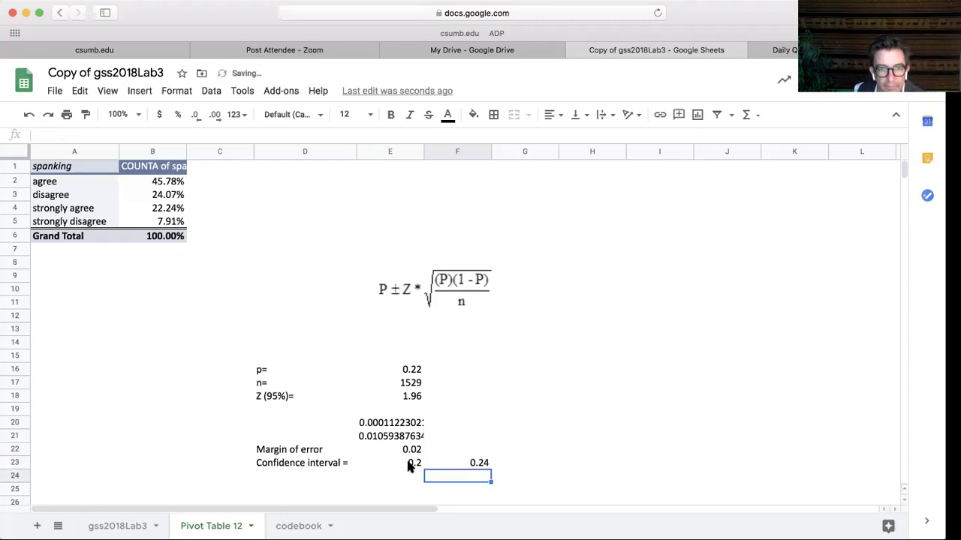
Highlight the confidence interval label and both limits in D23:F23 with a yellow fill.
{"action": "left_click_drag", "start_coordinate": [291, 466], "coordinate": [467, 465]}
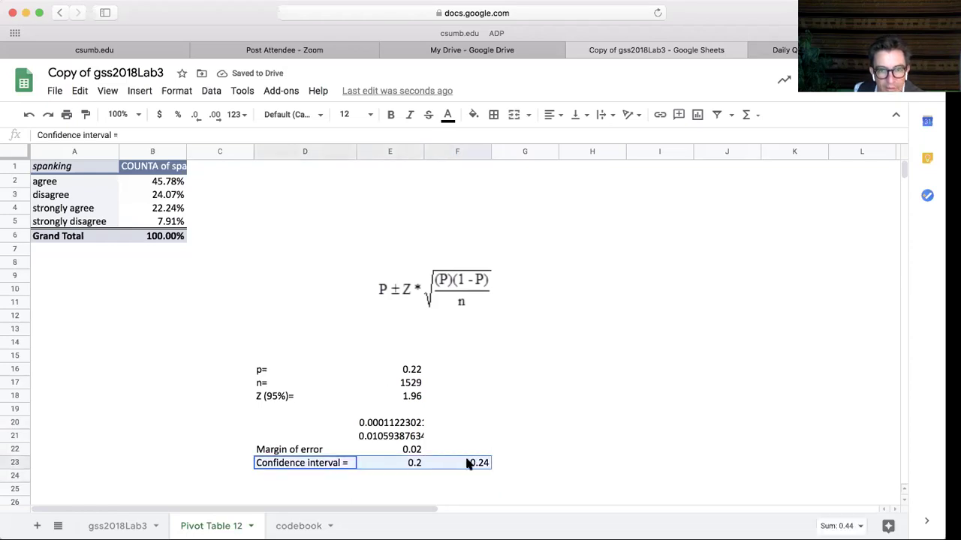
{"action": "left_click", "coordinate": [476, 117]}
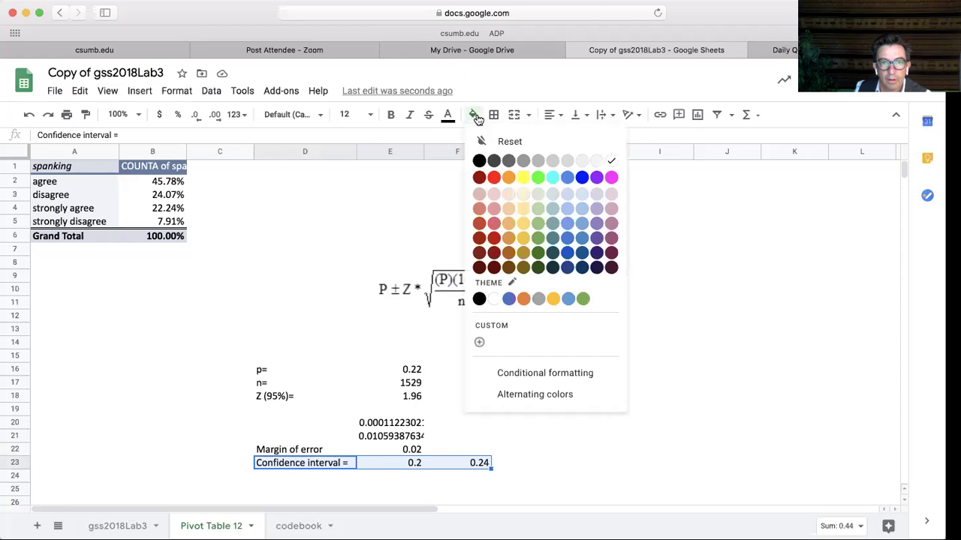
{"action": "left_click", "coordinate": [523, 180]}
{"action": "left_click", "coordinate": [342, 489]}
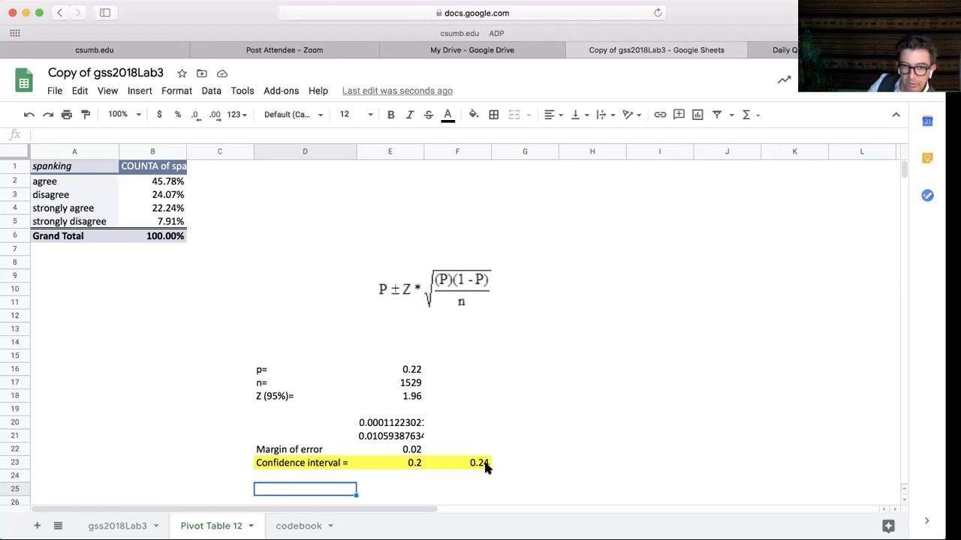
{"action": "left_click", "coordinate": [415, 371]}
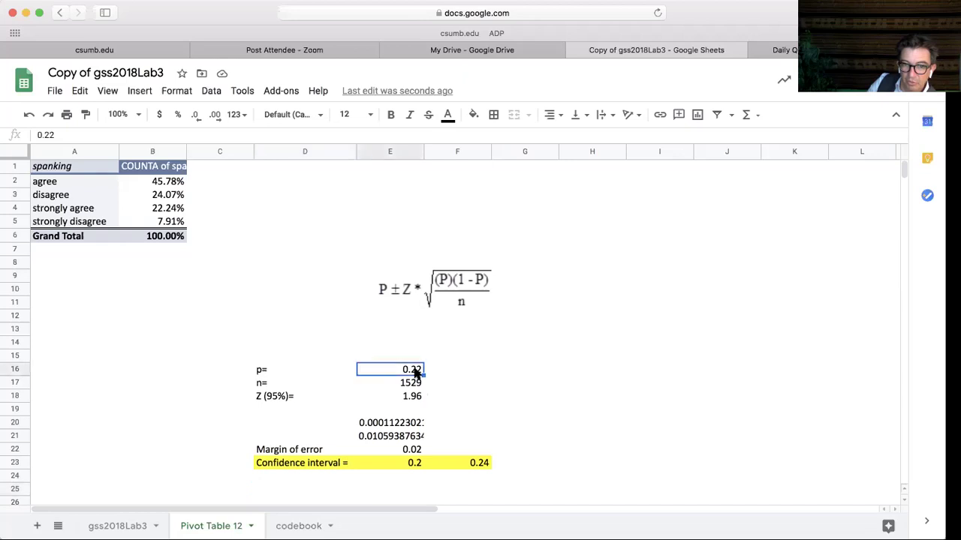